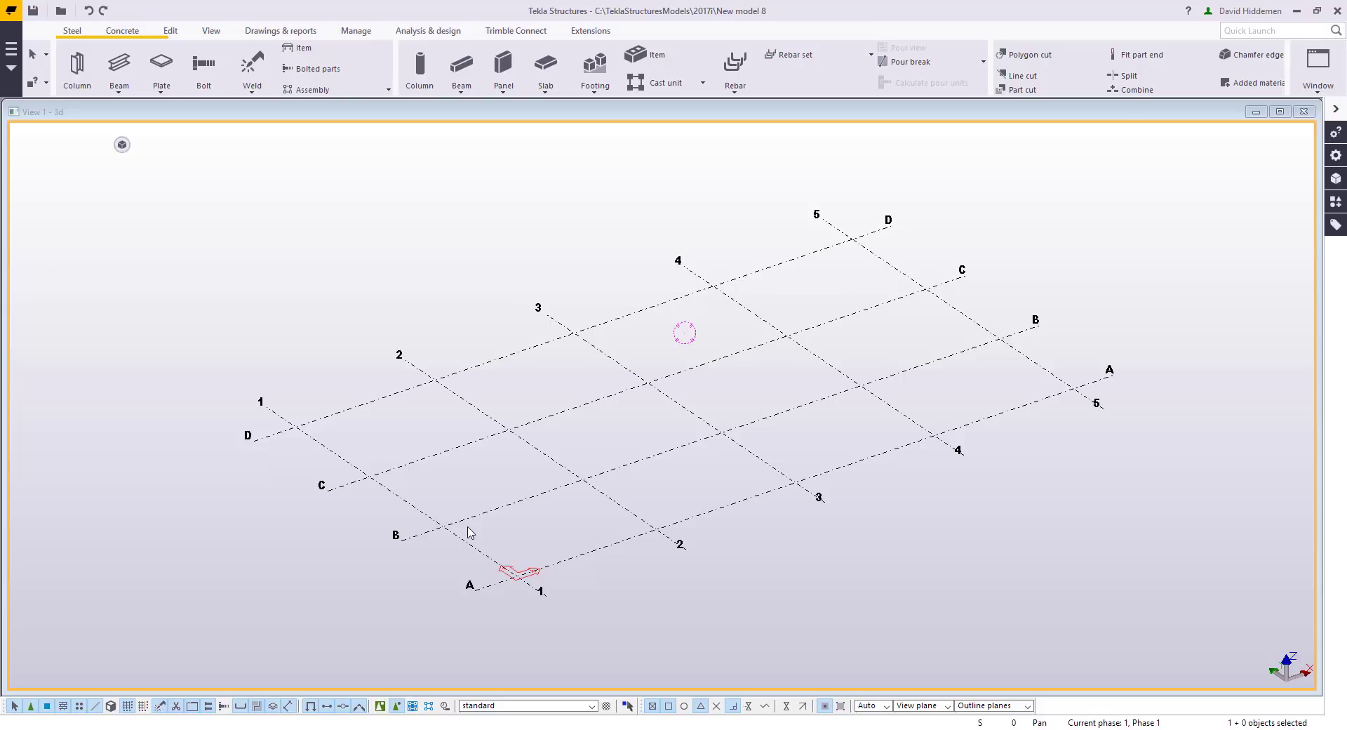
Orbit and zoom the Tekla grid, then bring up ornatehandrail.dwg in AutoCAD
mouse_move(577, 475)
middle_mouse_down("ctrl")
mouse_move(596, 478)
mouse_move(582, 456)
middle_mouse_up("ctrl")
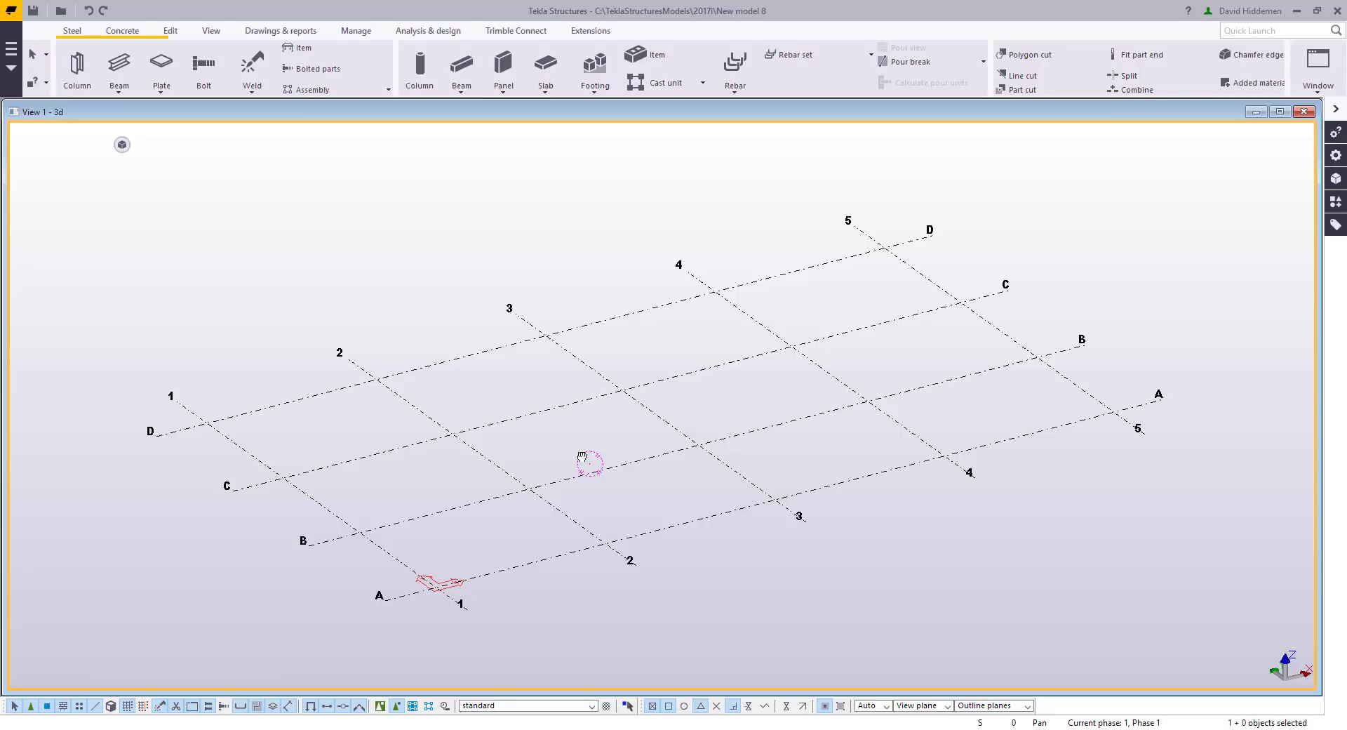
middle_click_drag(674, 422, 708, 431, "ctrl")
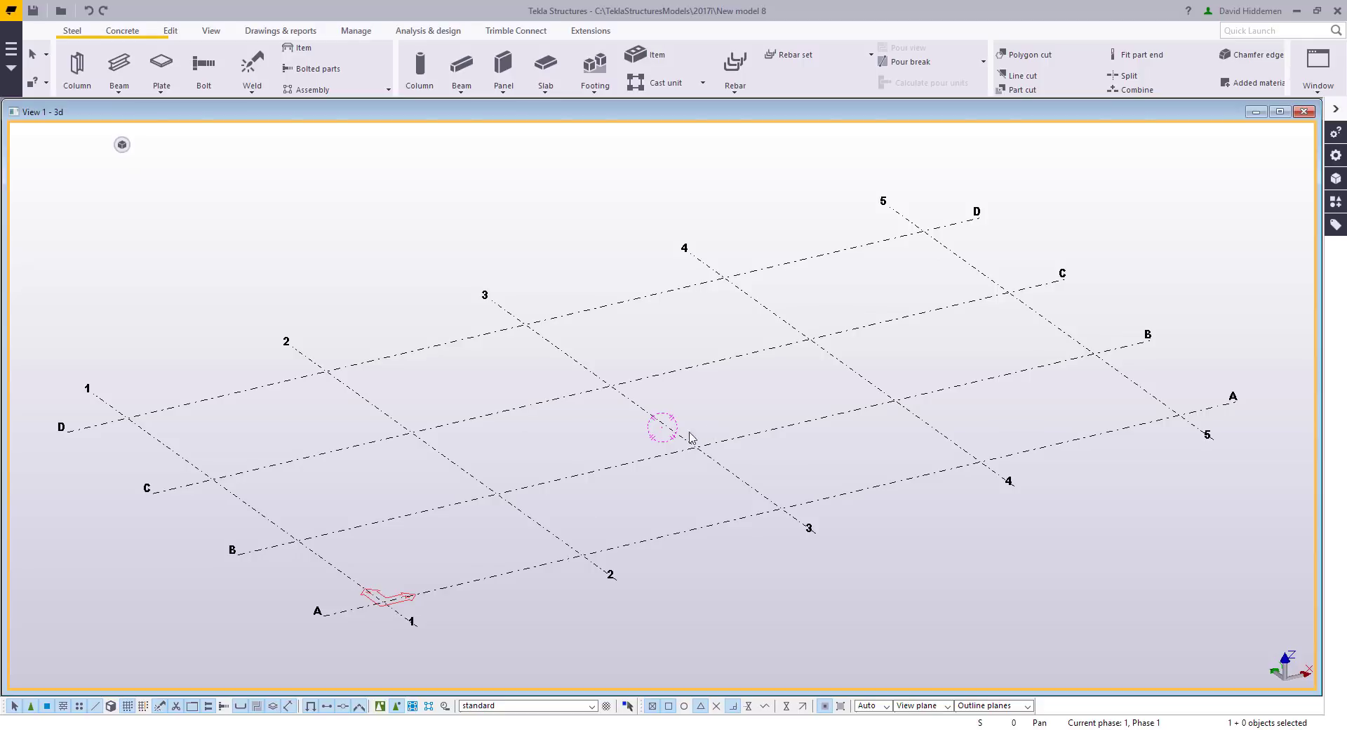
scroll(688, 439, "up", 5)
middle_click_drag(575, 445, 653, 457)
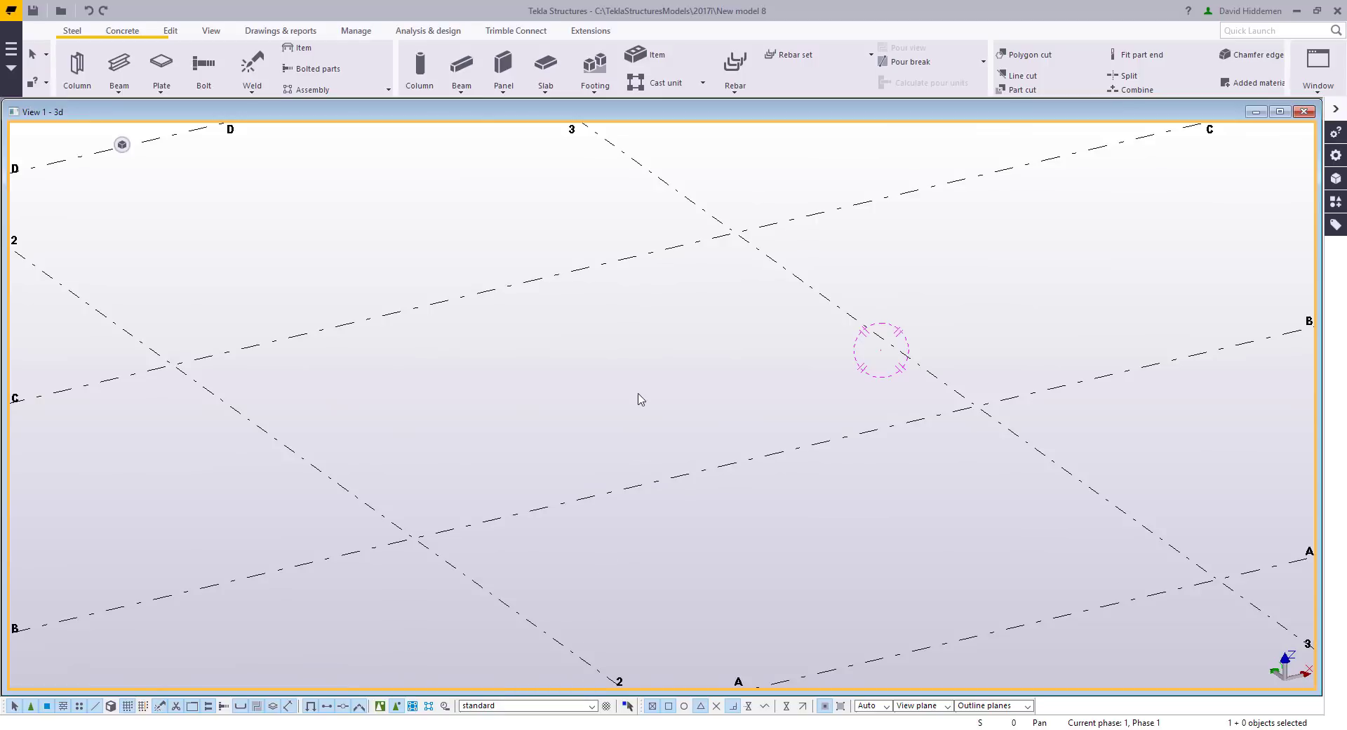
key("alt+Tab")
middle_click_drag(556, 429, 527, 435)
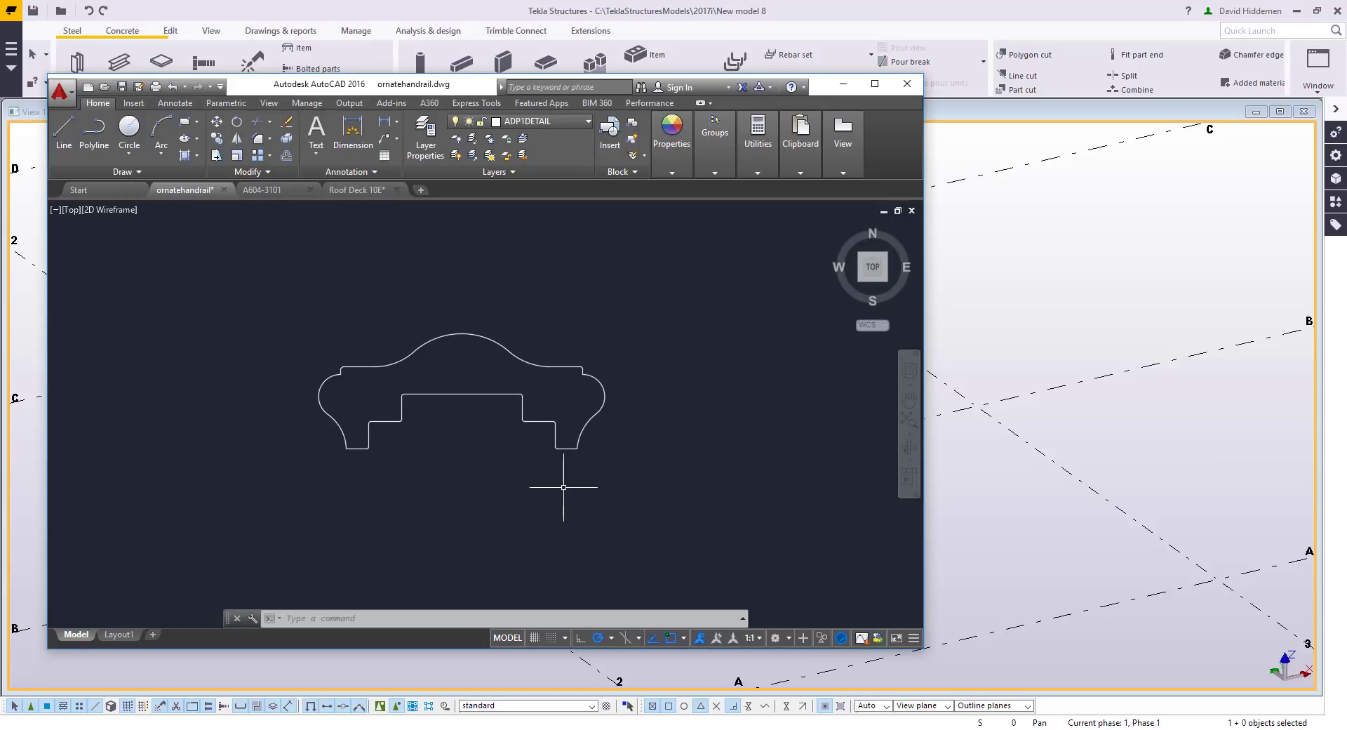
View the A604-3101 and Roof Deck 10E drawings, then go back to ornatehandrail and Tekla
left_click(261, 190)
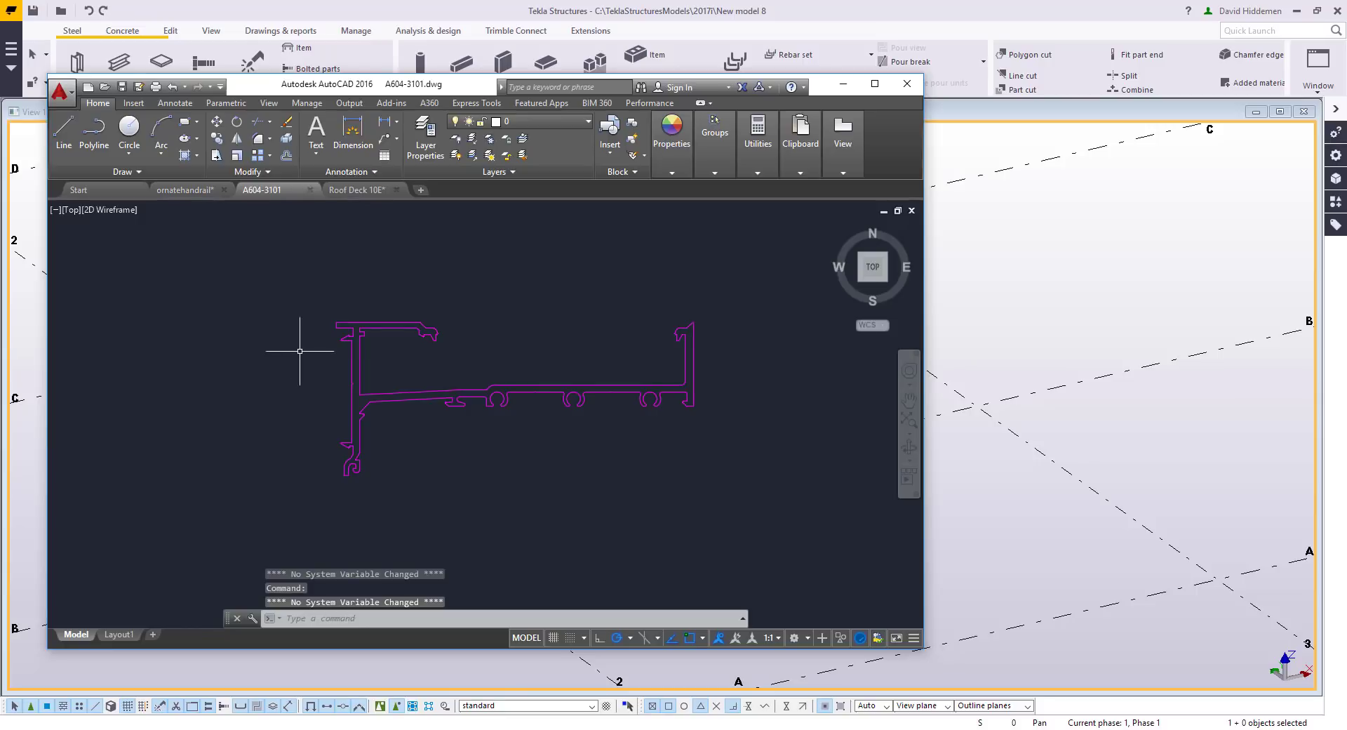
left_click(358, 191)
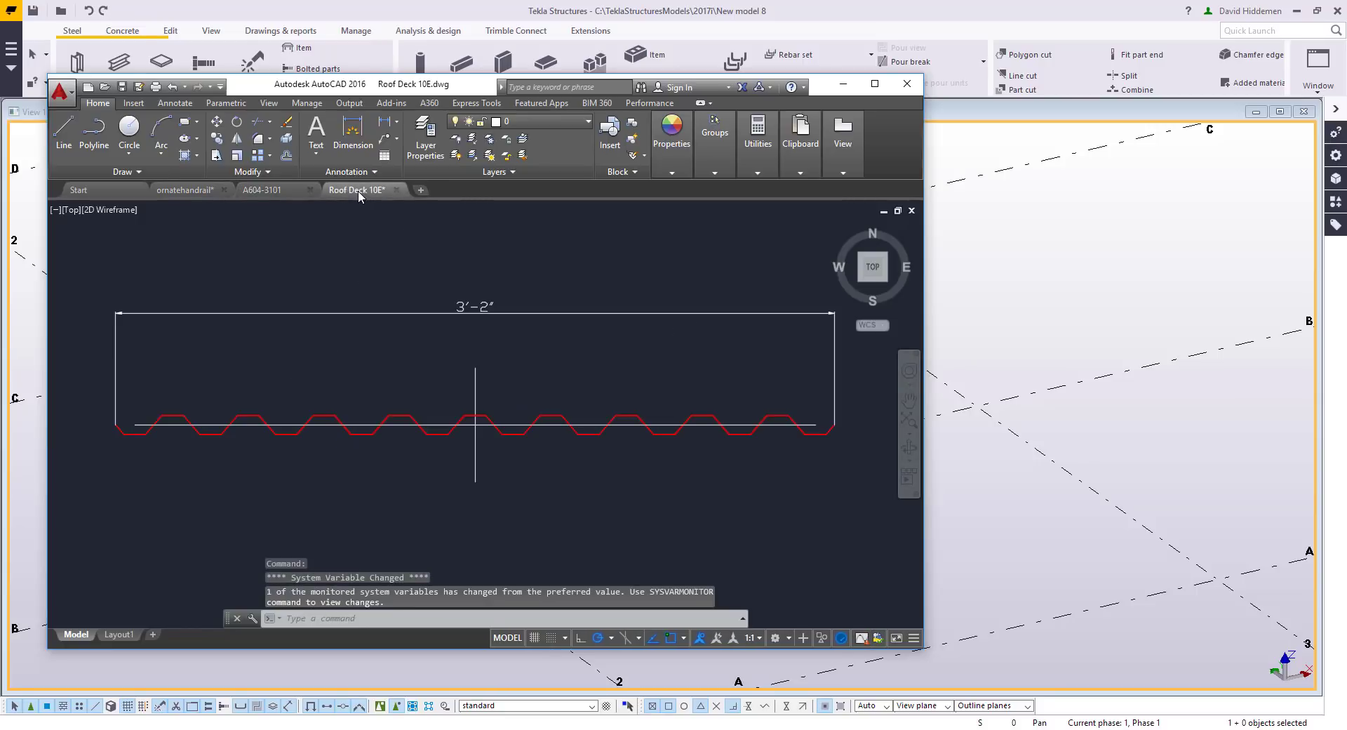
left_click(193, 190)
left_click(1019, 302)
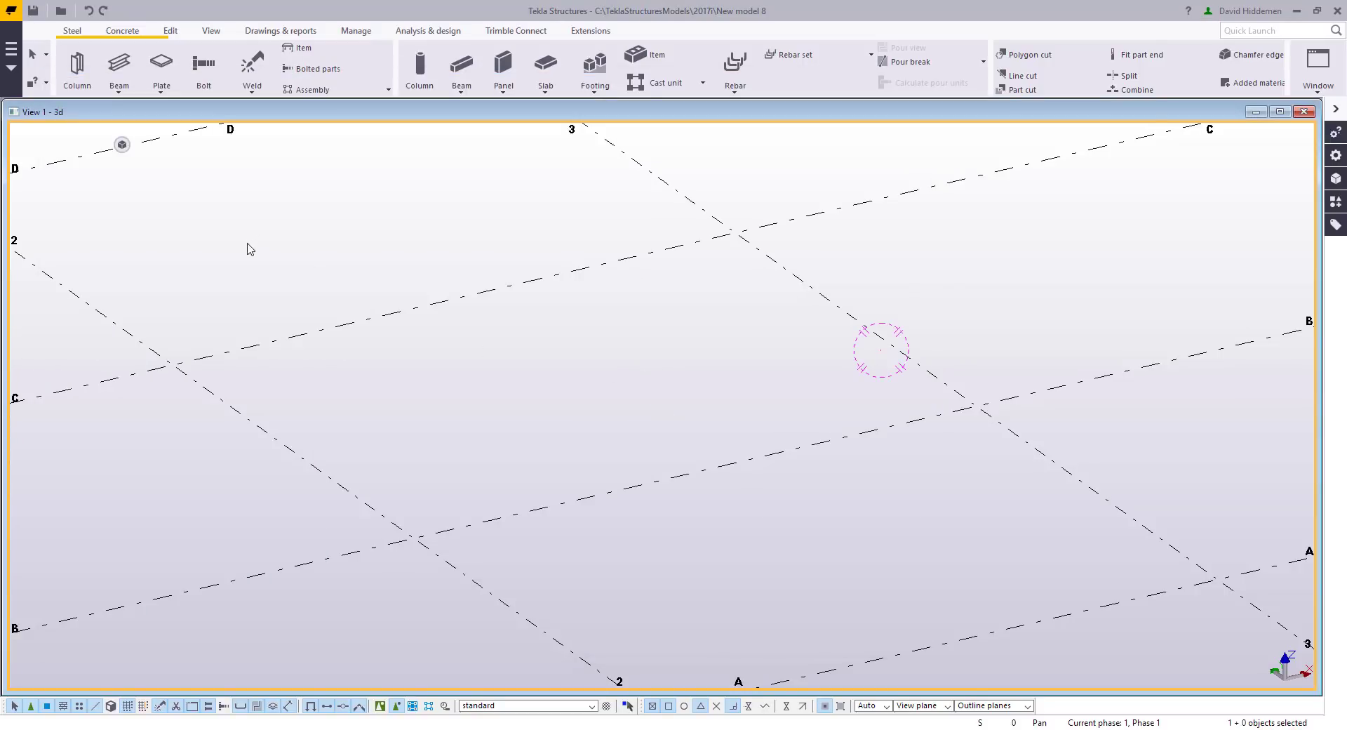
Start Define cross section using DWG file with ornatehandrail.dwg as the input file
left_click(19, 70)
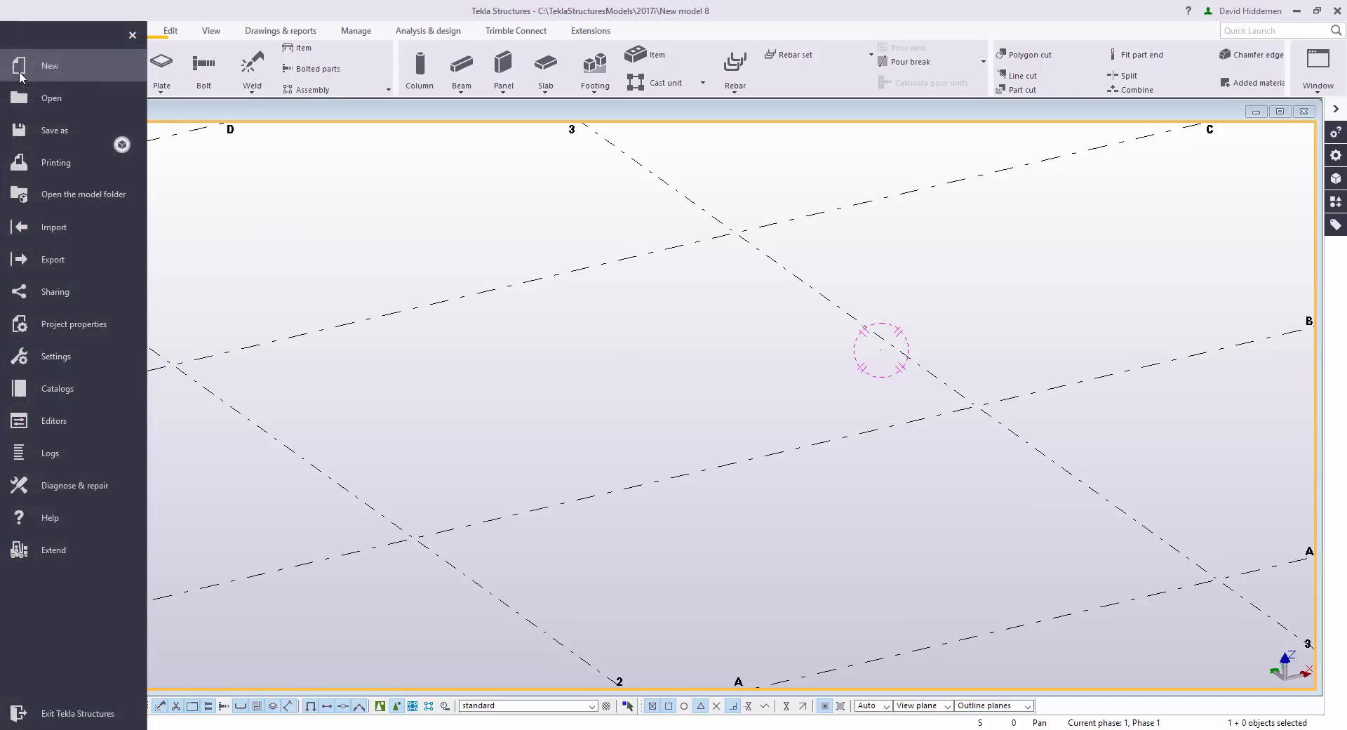
left_click(76, 384)
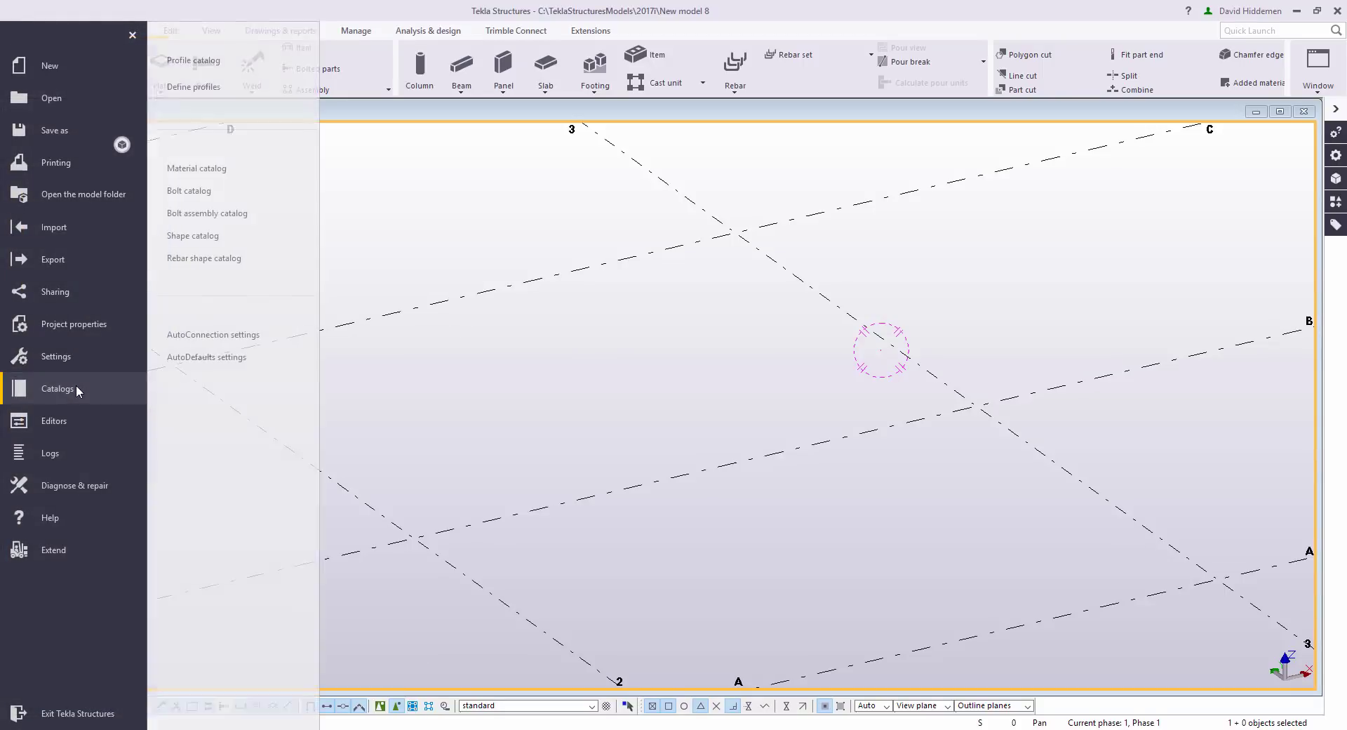
left_click(245, 92)
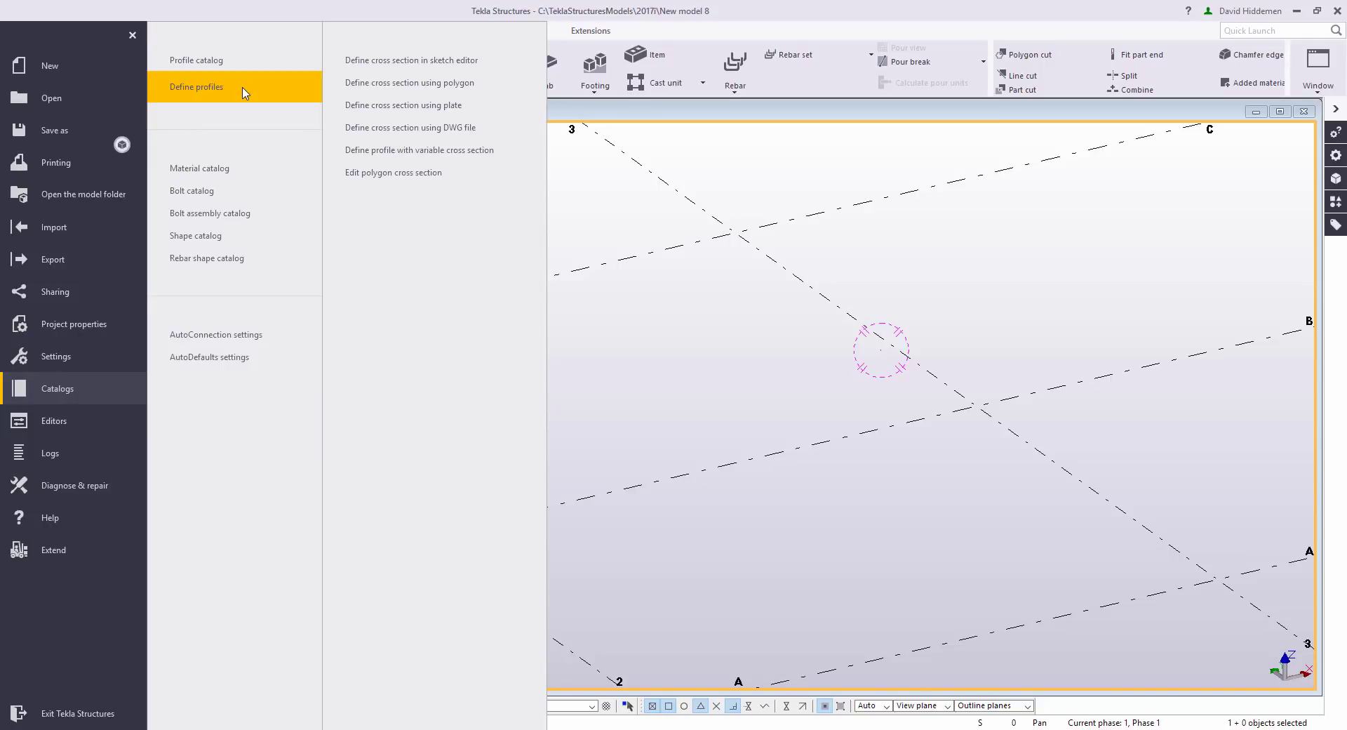
left_click(370, 129)
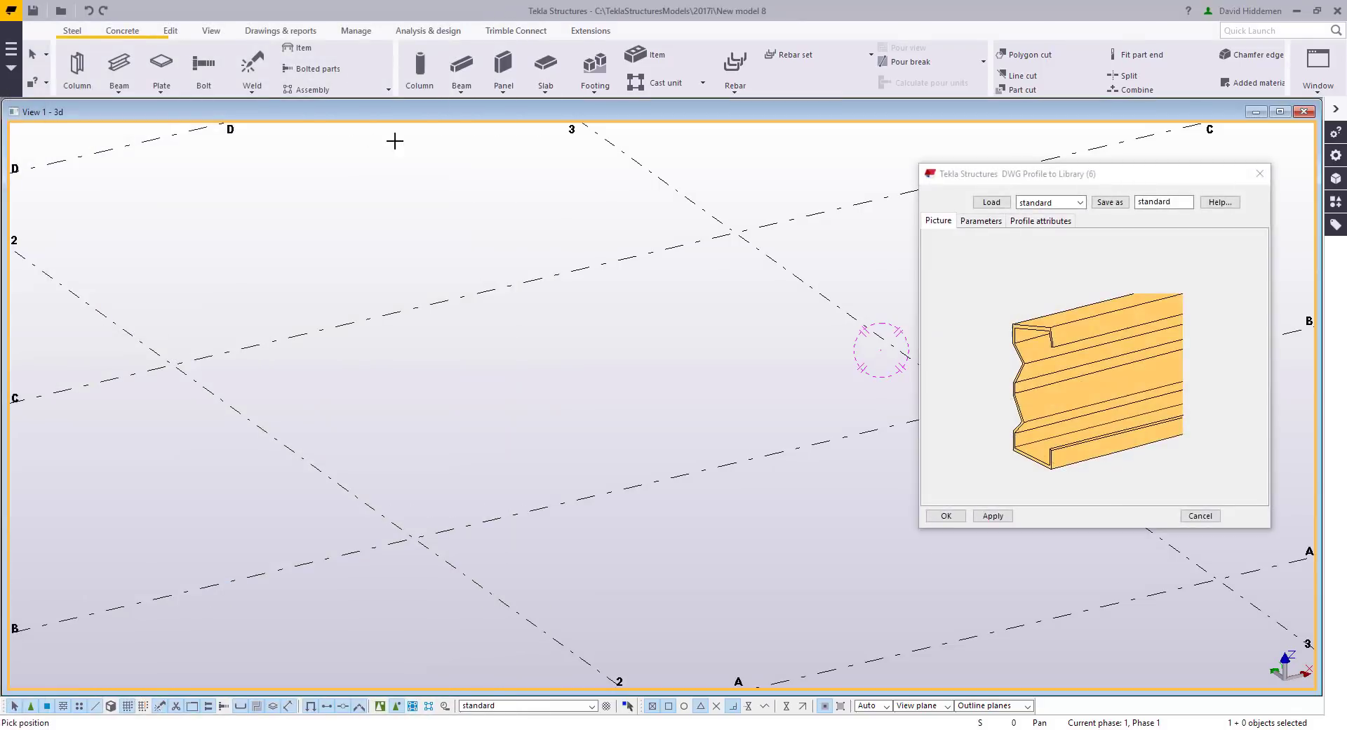
left_click(996, 223)
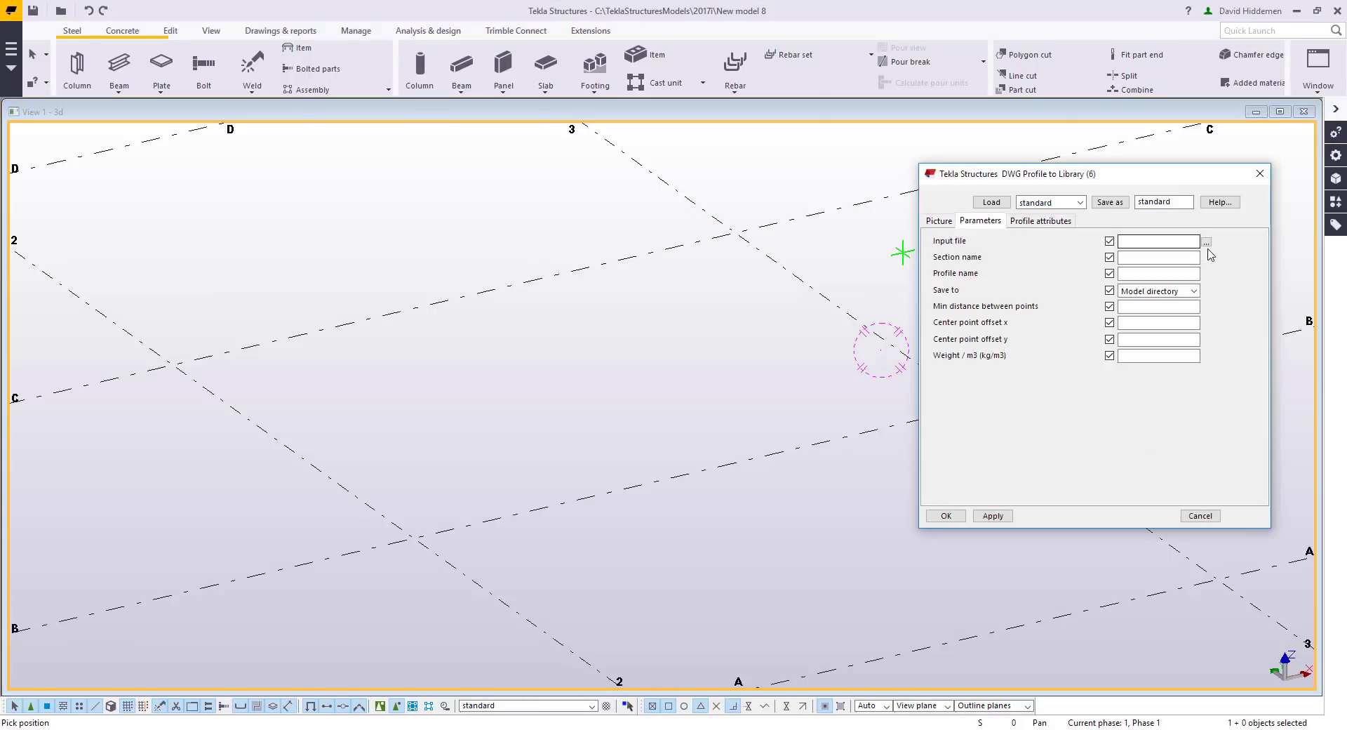
left_click(1206, 241)
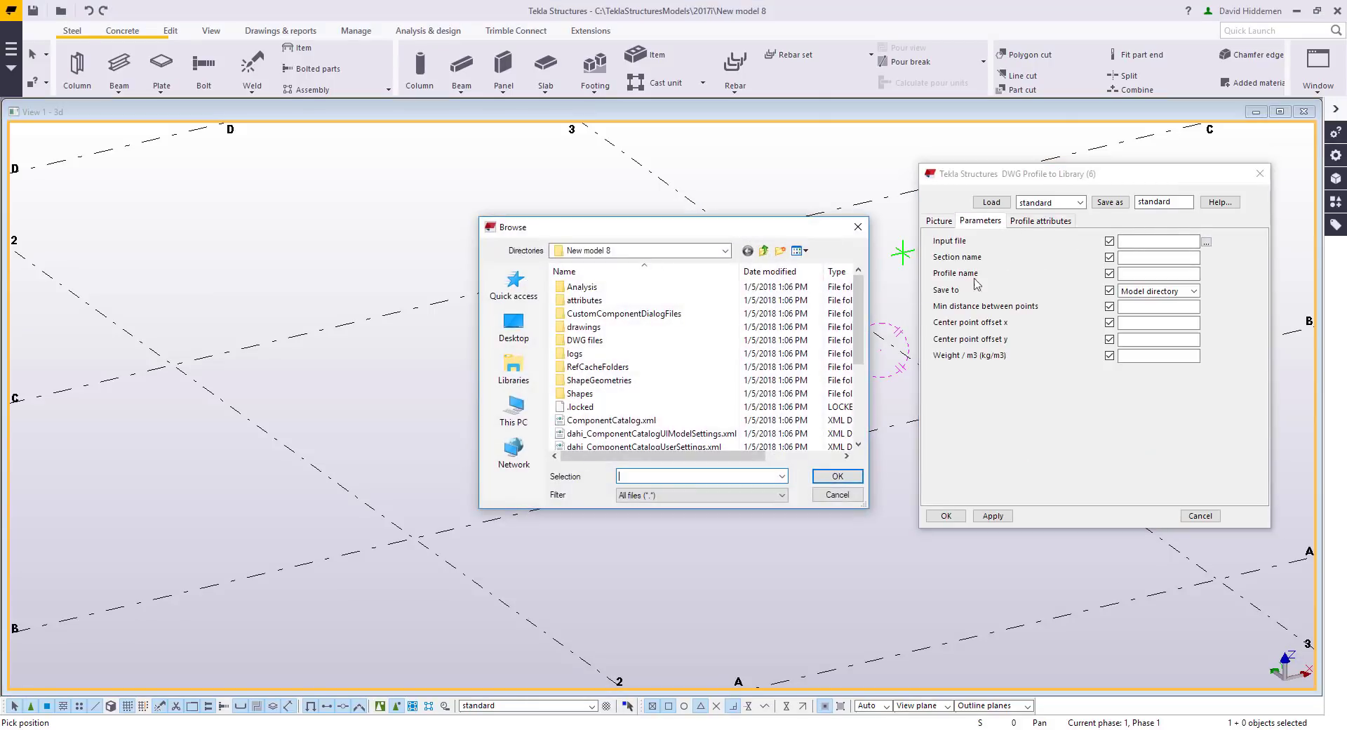
double_click(607, 340)
double_click(607, 328)
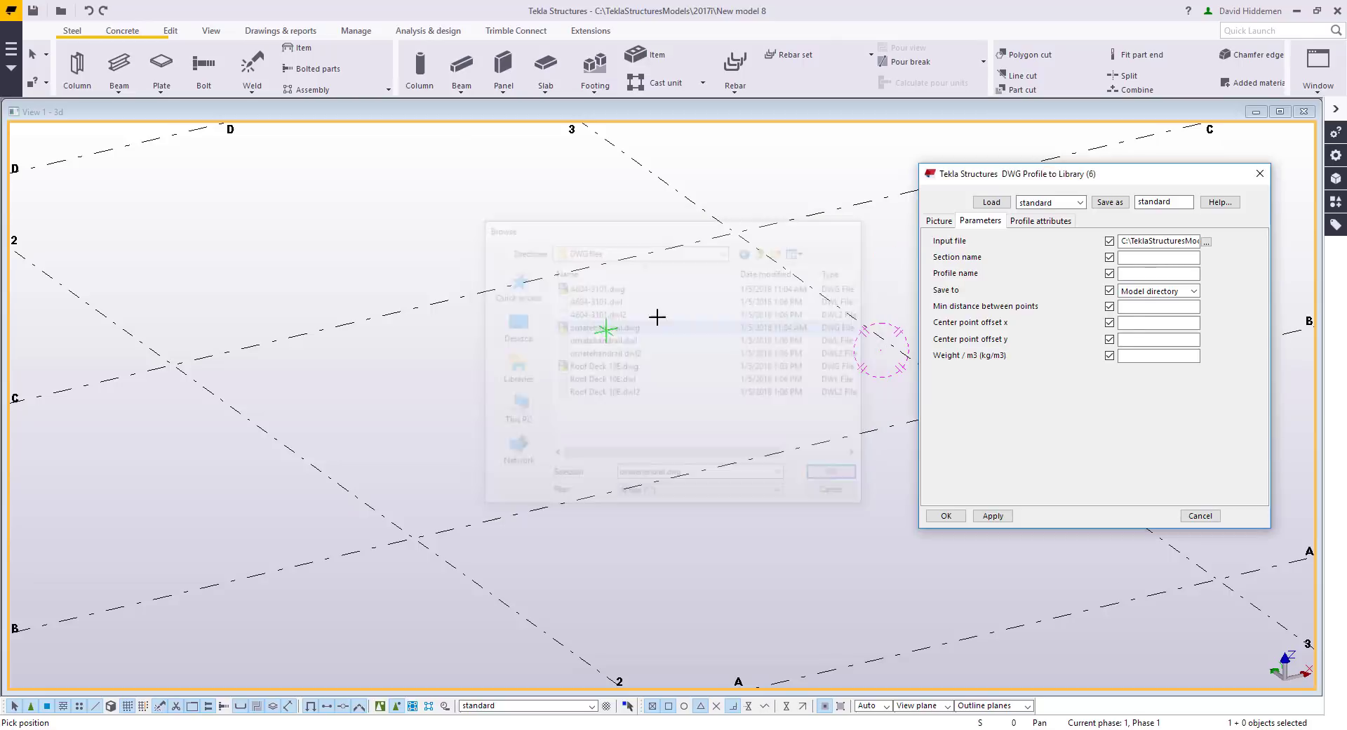
Name both the section and the profile 'HandRail Type A'
left_click(1144, 257)
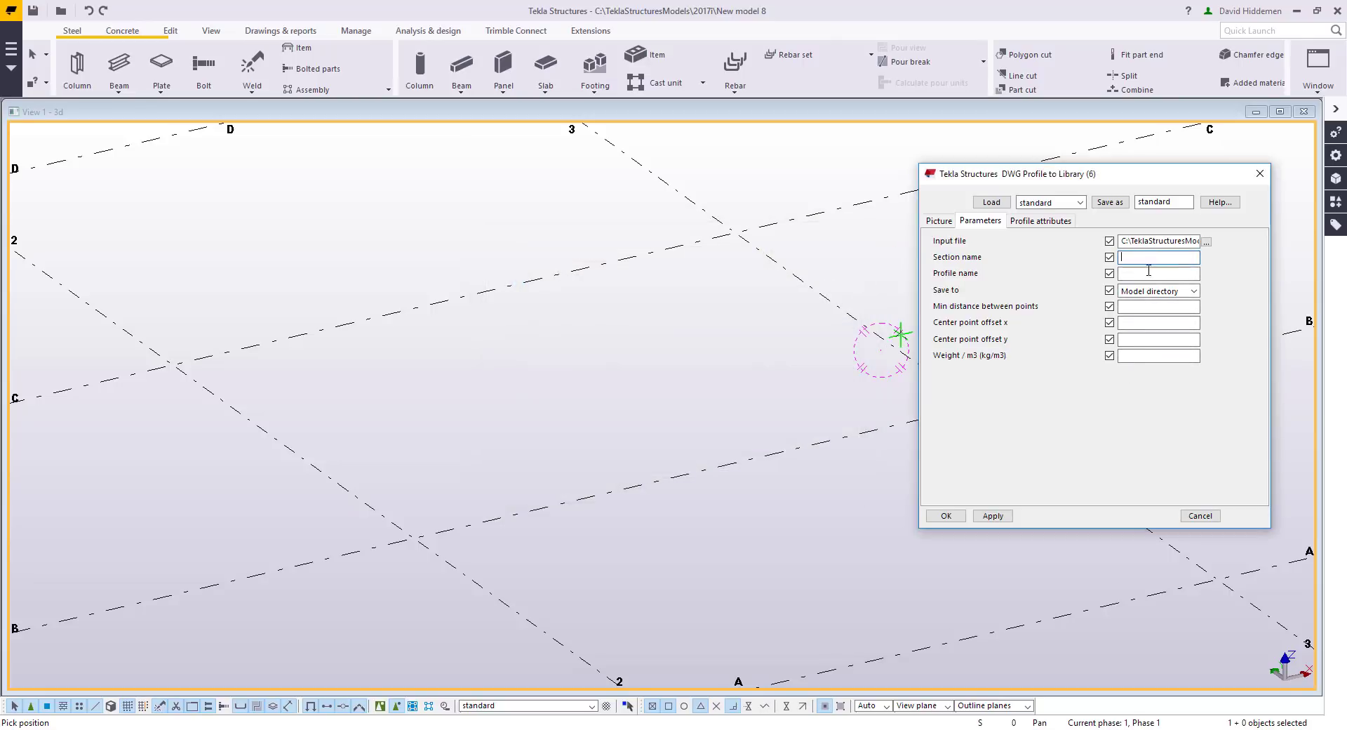
left_click(1144, 272)
left_click(1148, 257)
type("HandRail Type A")
key("shift+Tab")
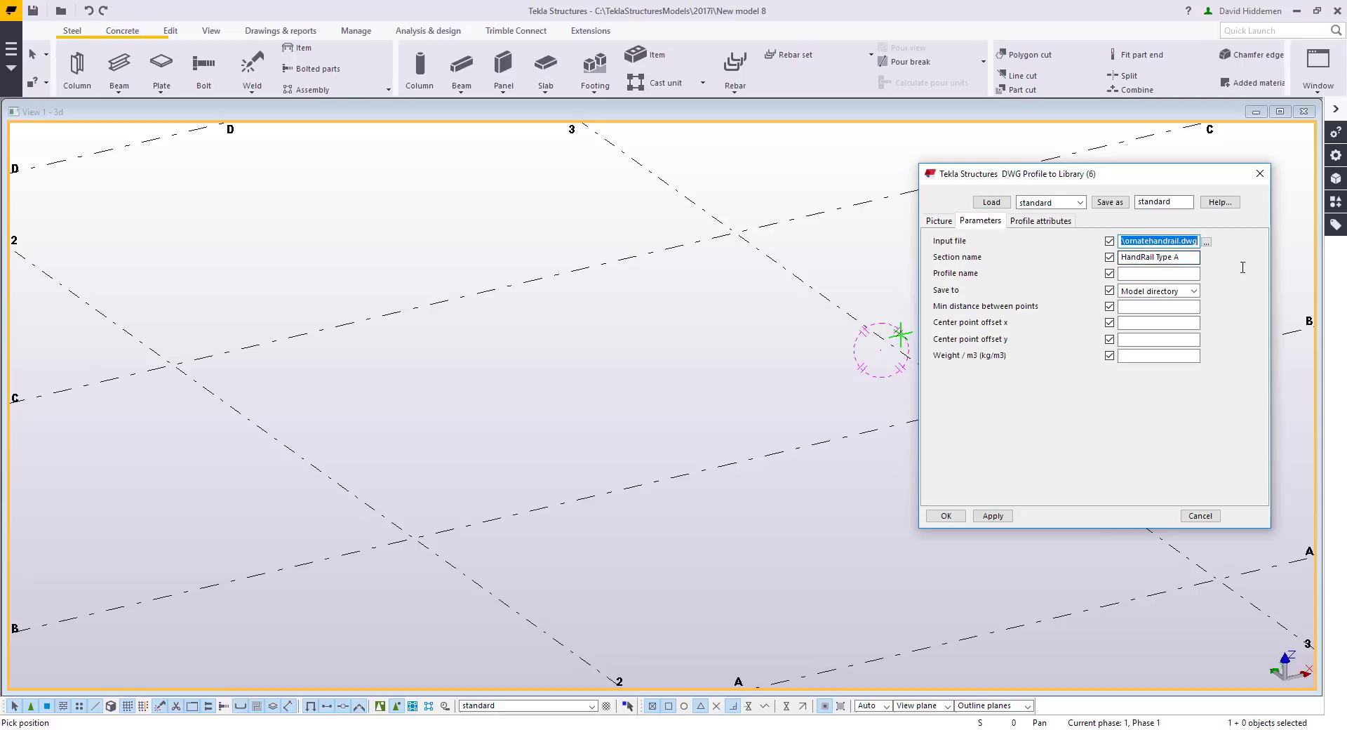
key("Tab")
key("ctrl+c")
left_click(1143, 274)
key("ctrl+v")
Set the profile type to undefined (?) in the profile attributes
left_click(1048, 223)
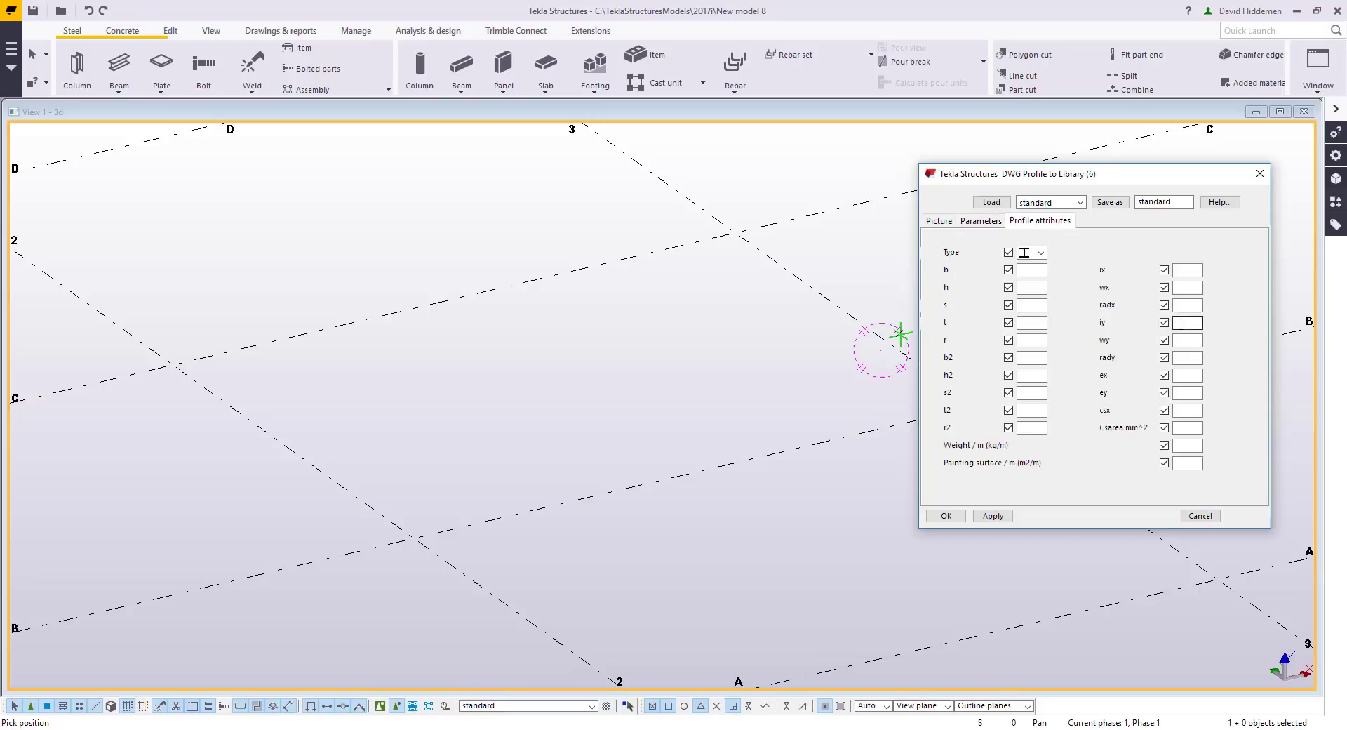
left_click(1042, 252)
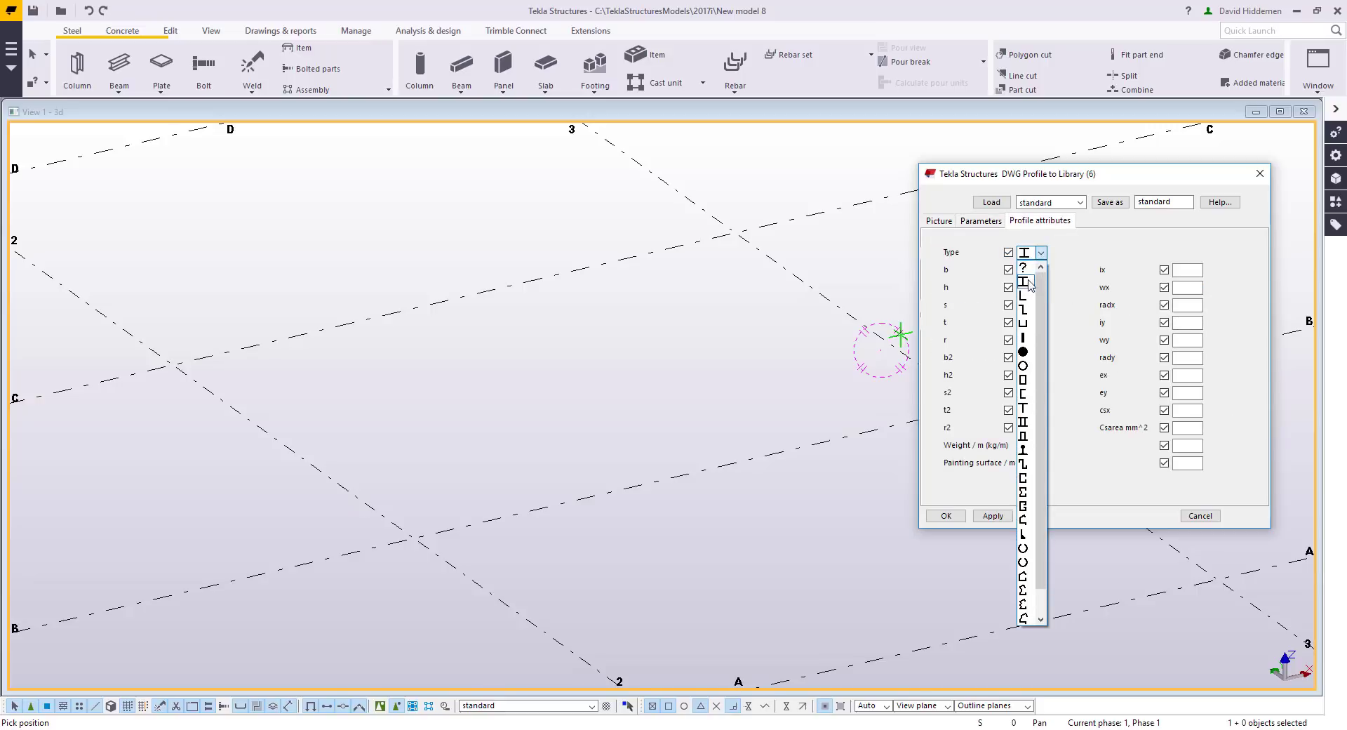
left_click(1025, 265)
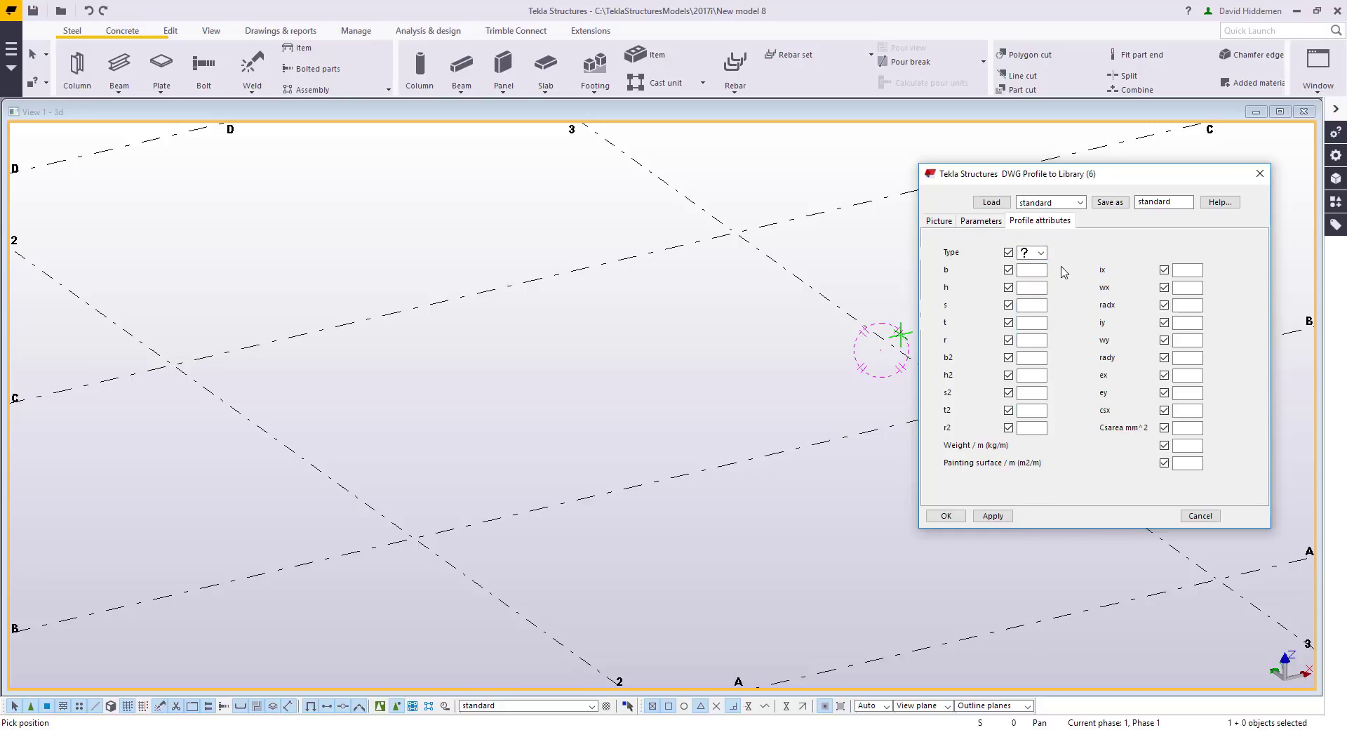
left_click(980, 220)
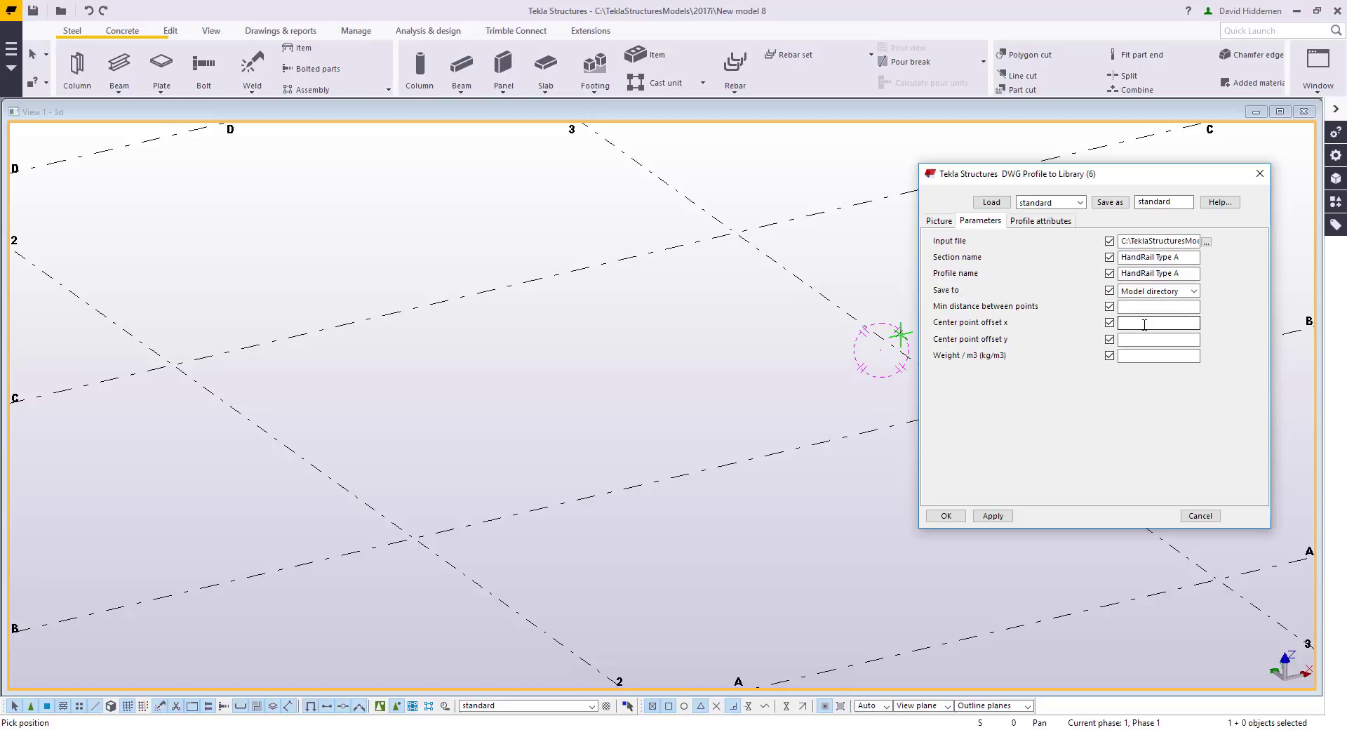
Apply the import and place a long handrail cross-section between two snapped points
left_click(993, 516)
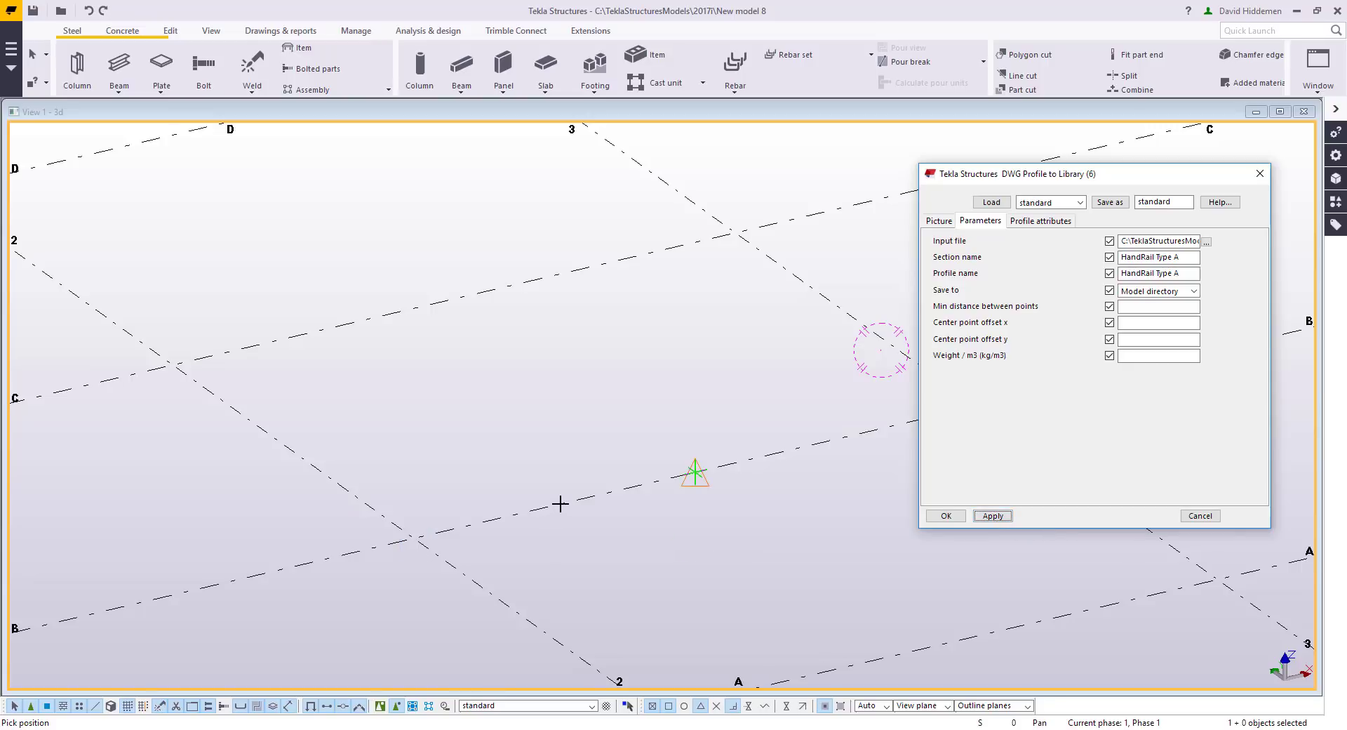
left_click(787, 705)
left_click(565, 502)
left_click(451, 421)
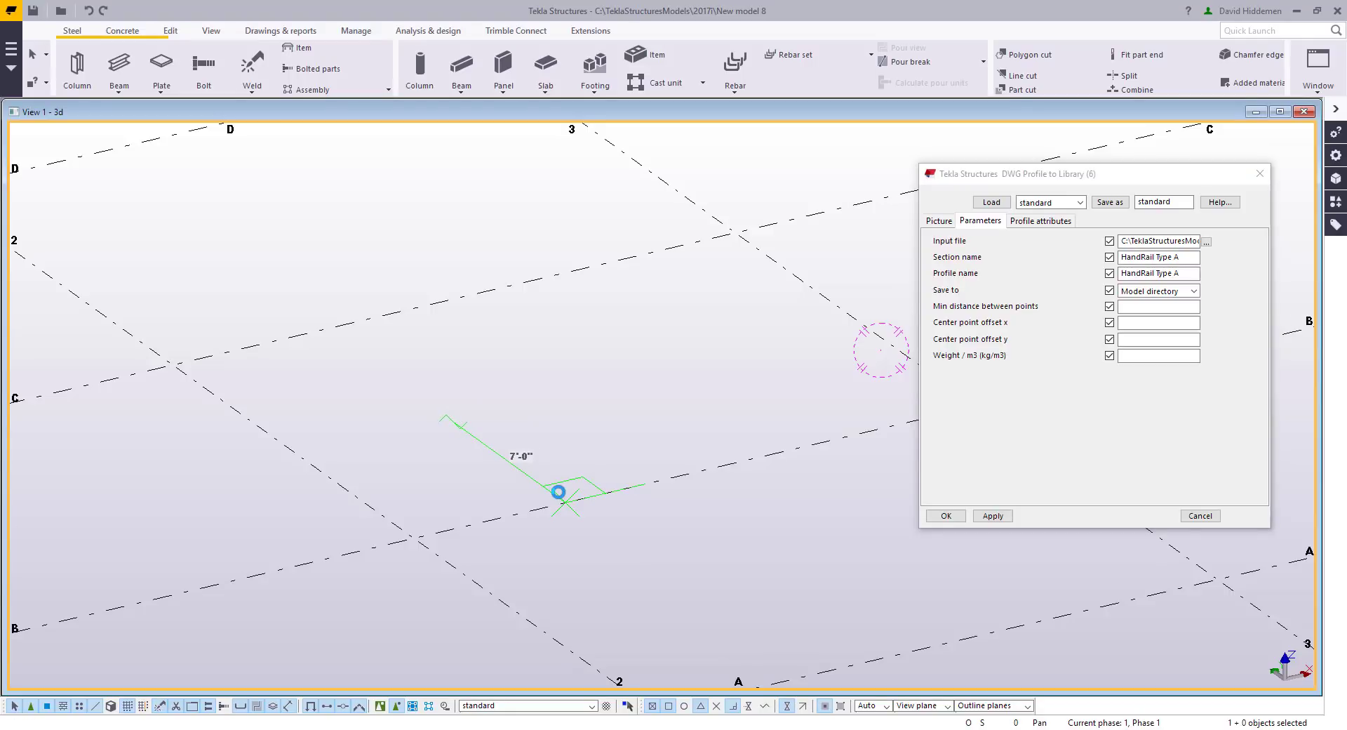
scroll(565, 501, "up", 5)
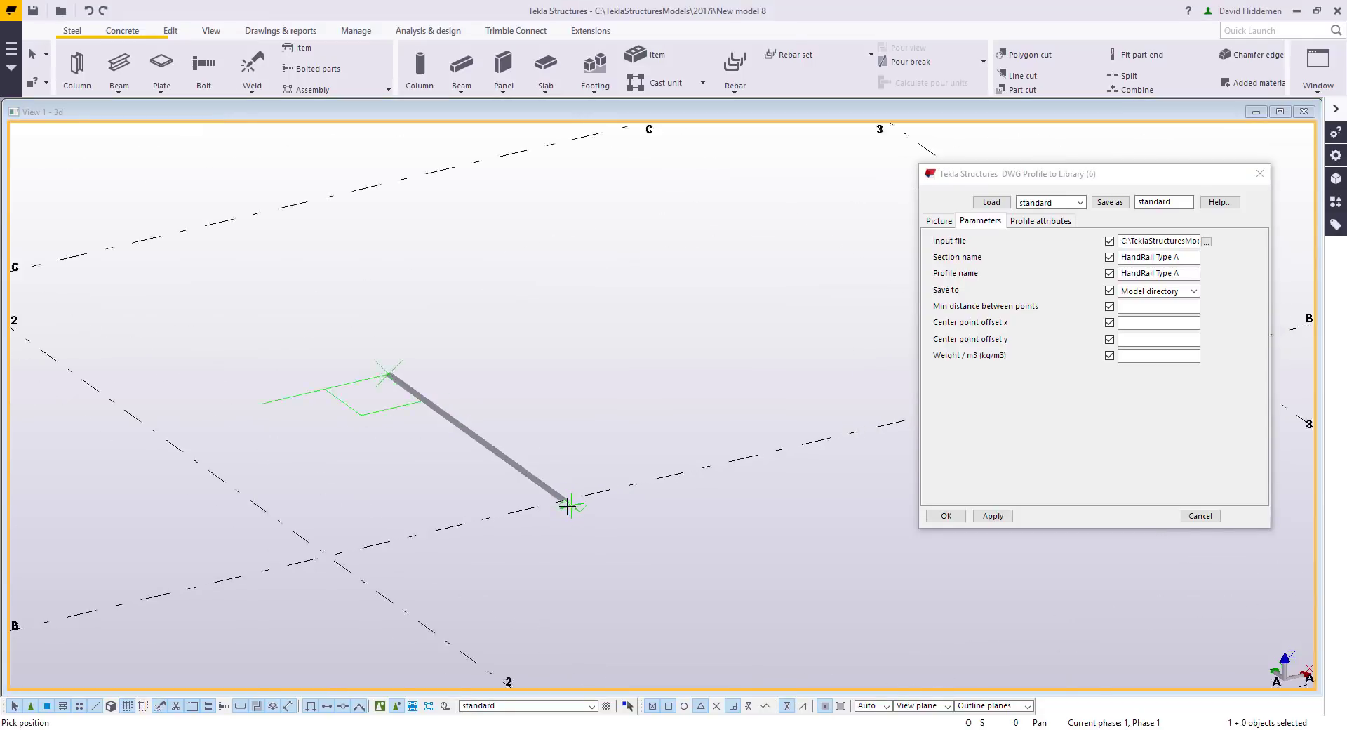
scroll(564, 507, "up", 5)
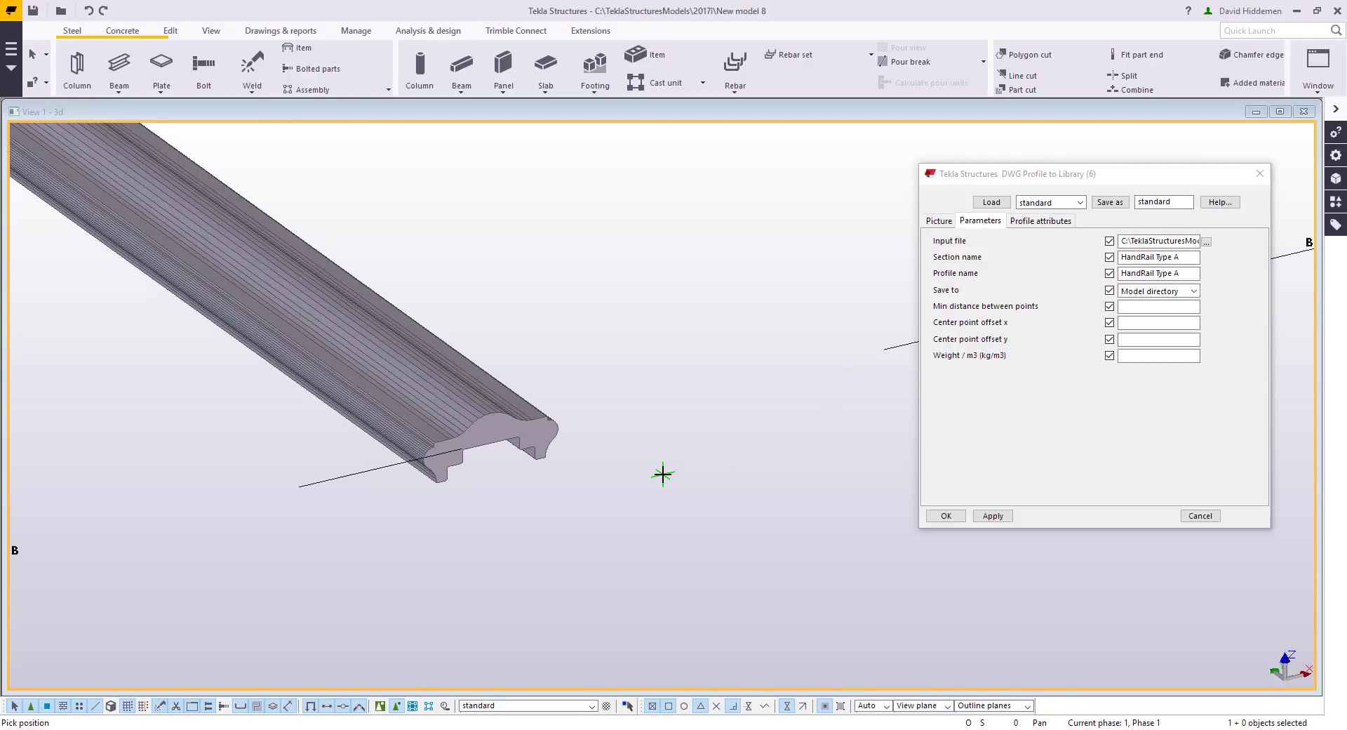
scroll(663, 474, "down", 2)
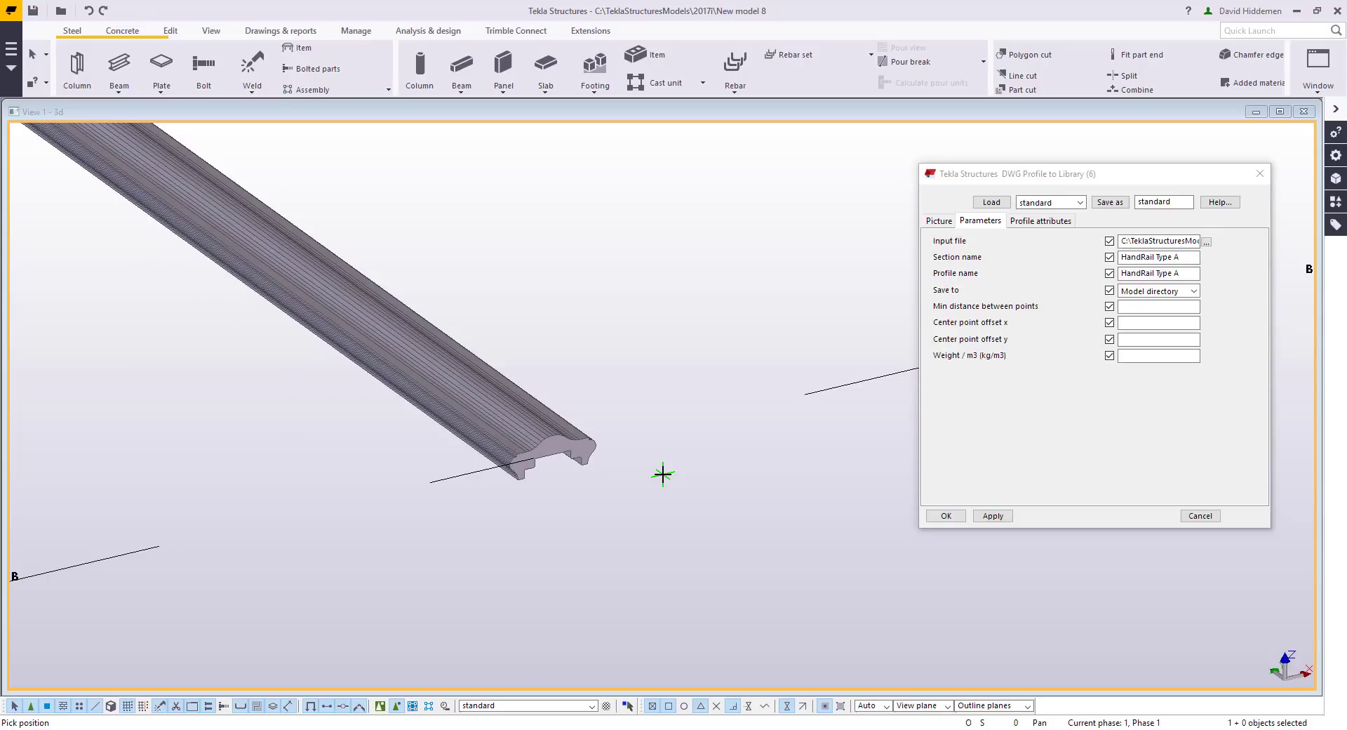
Interrupt the placement and open Beam Properties for a new beam
right_click(637, 337)
left_click(648, 344)
scroll(667, 367, "down", 2)
scroll(679, 424, "up", 1)
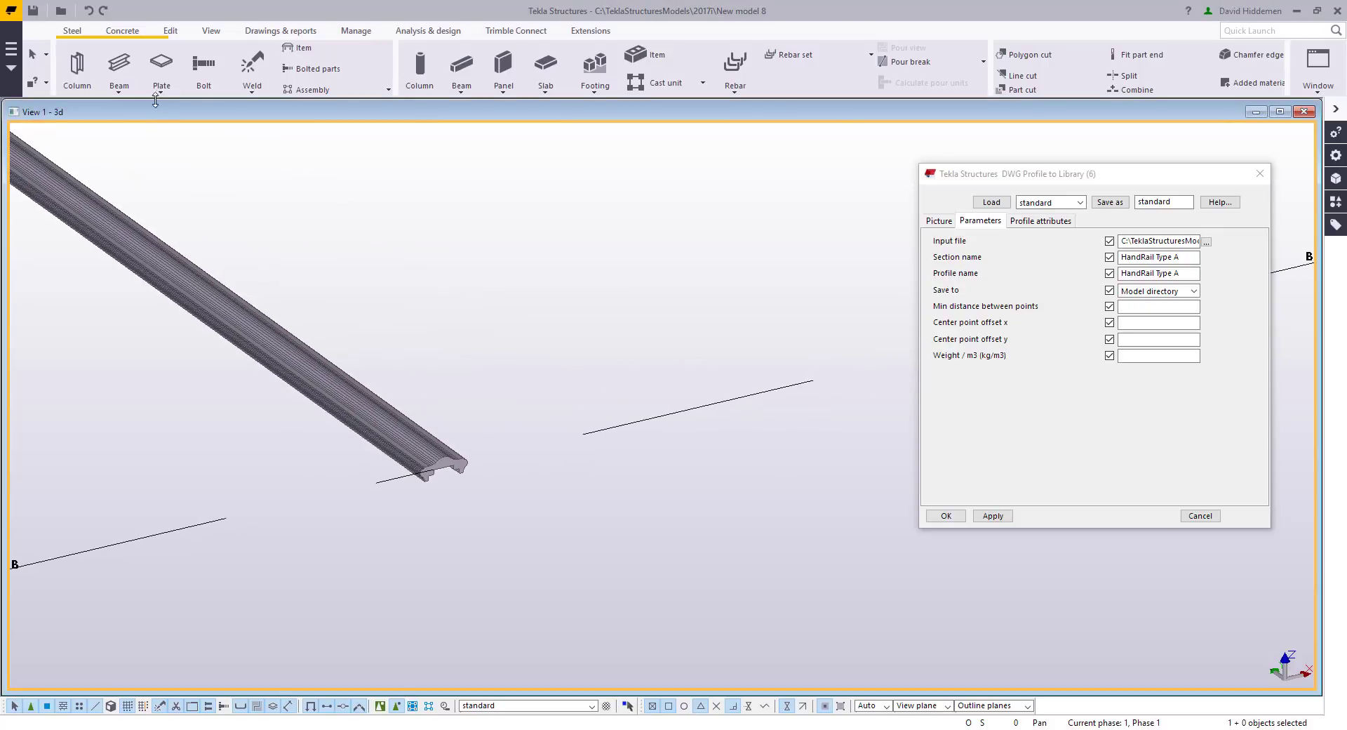
double_click(118, 65)
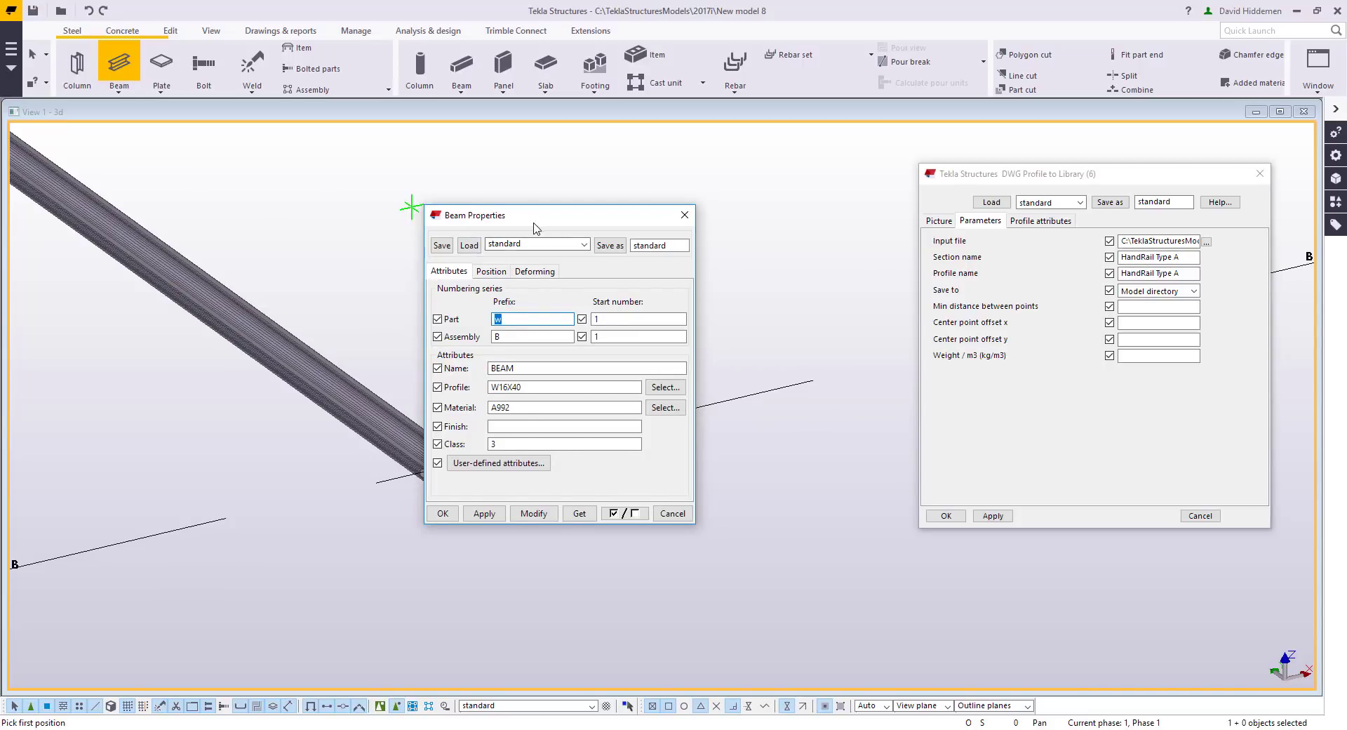
Filter the profile catalogue by 'hand*' and set the beam profile to HANDRAIL TYPE A
left_click_drag(535, 223, 375, 194)
left_click(522, 364)
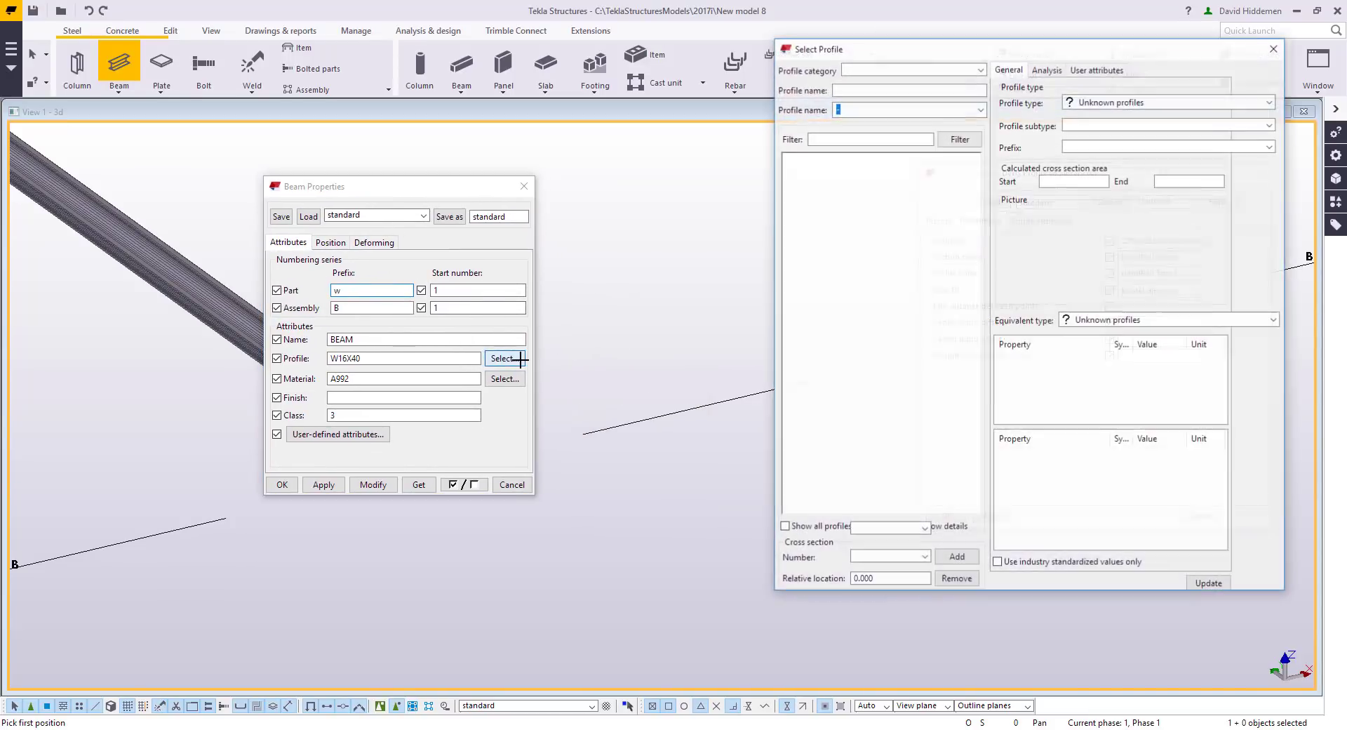
left_click(839, 100)
type("hand*")
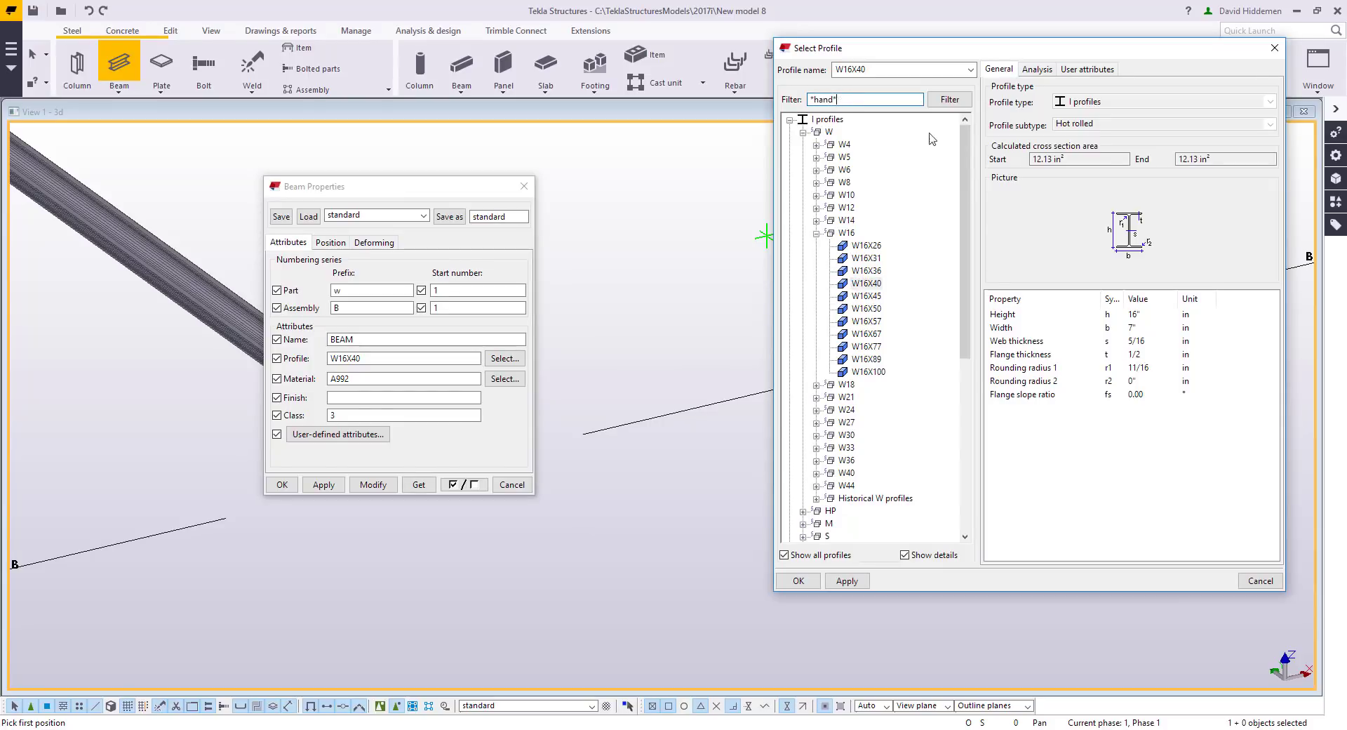
left_click(950, 99)
left_click(789, 119)
left_click(863, 137)
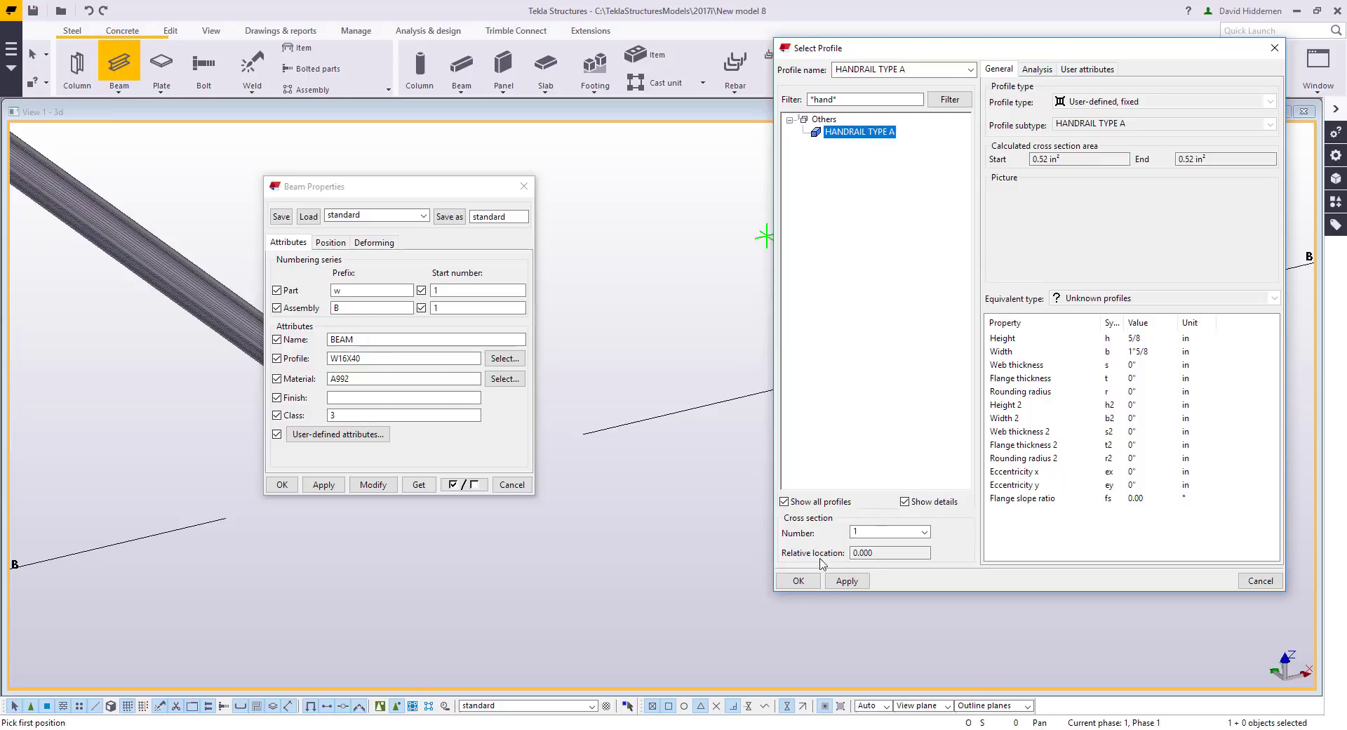
left_click(807, 582)
left_click(281, 484)
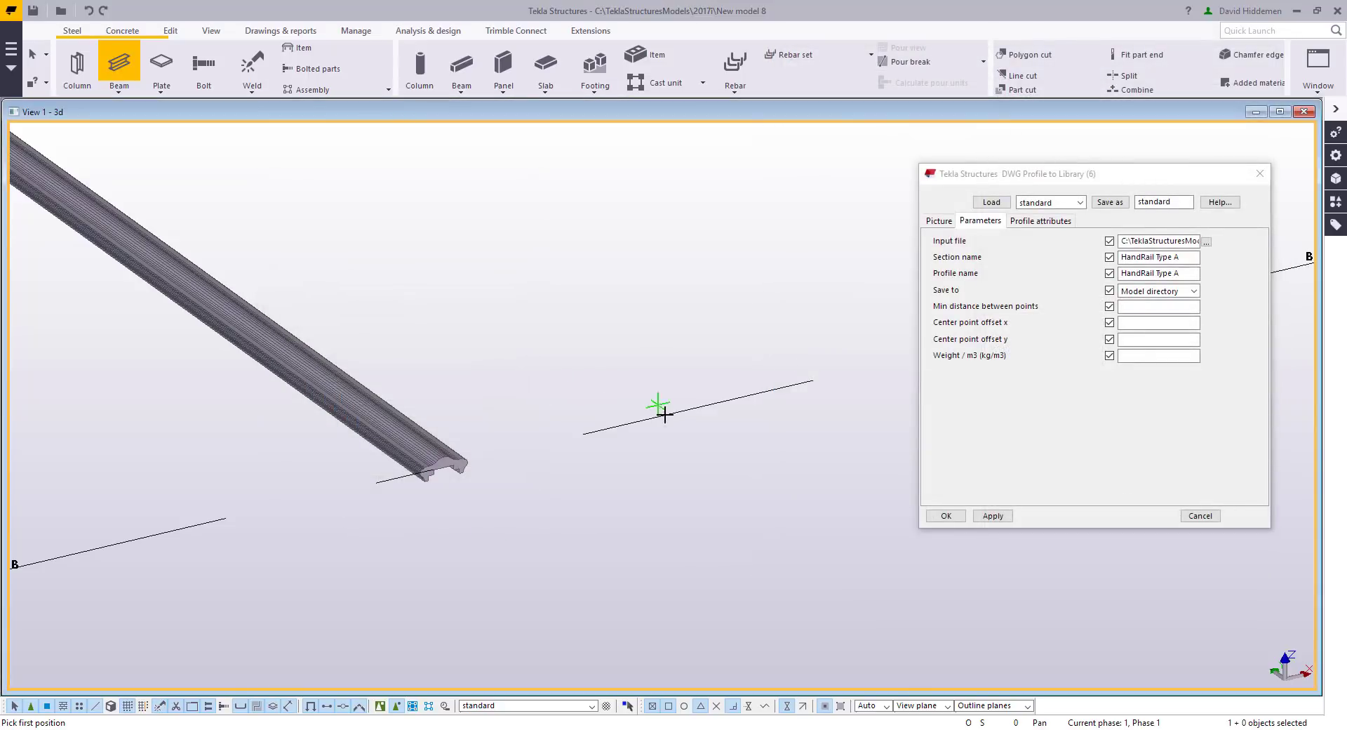
Place a short HANDRAIL TYPE A beam on the gridline and end the beam command
left_click(511, 303)
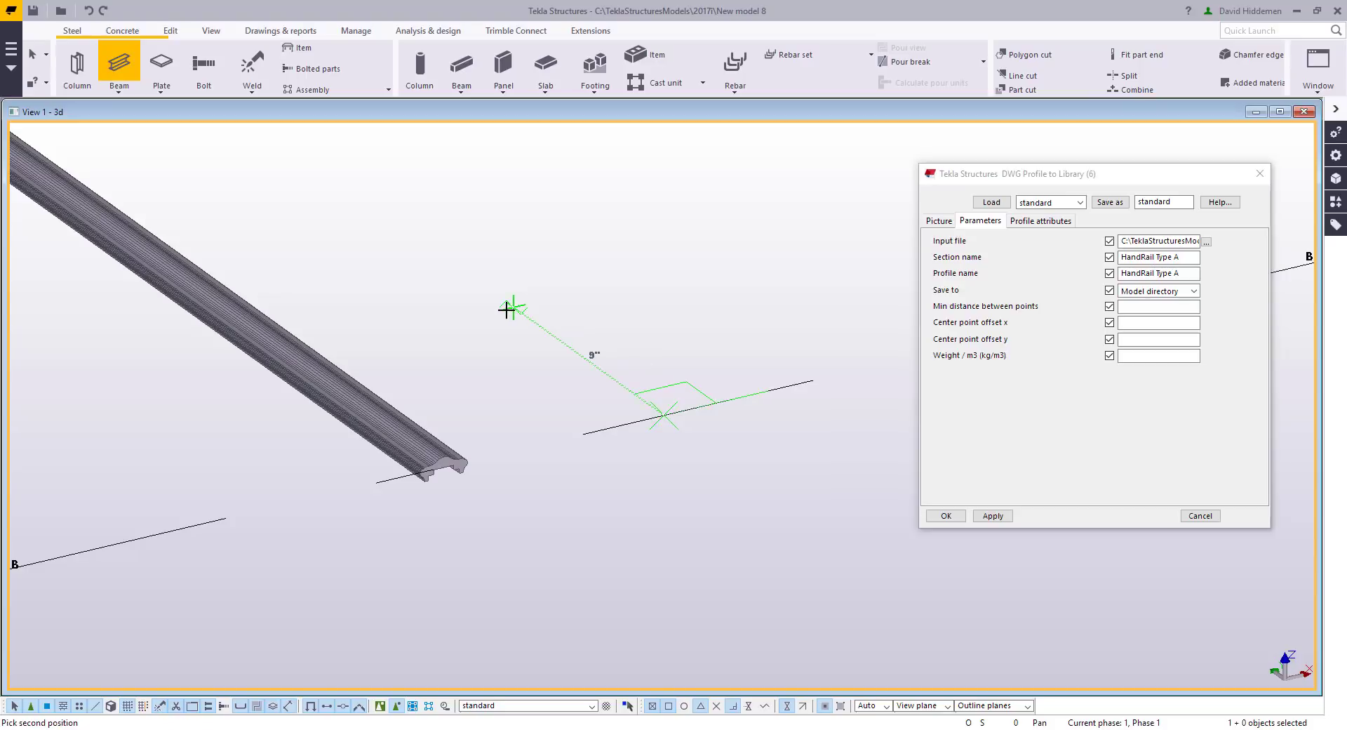
left_click(617, 421)
scroll(729, 426, "up", 1)
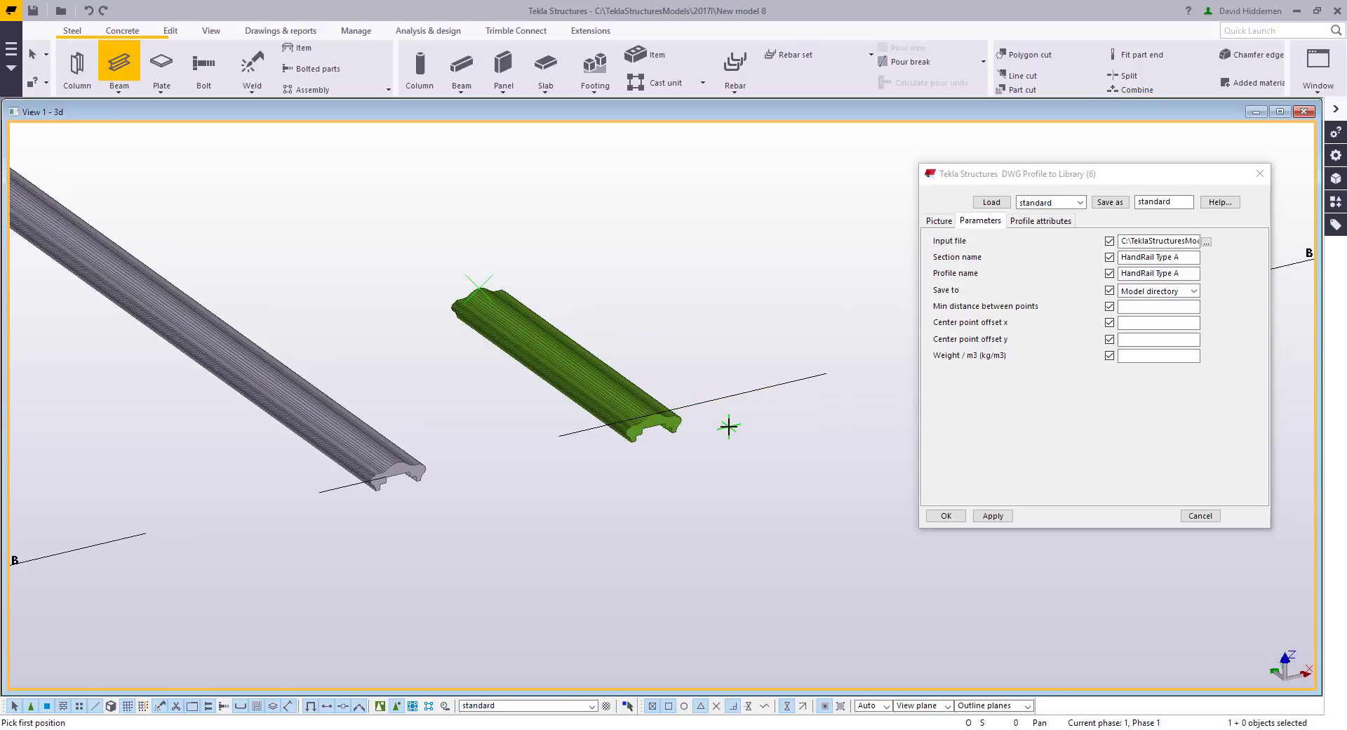
scroll(709, 400, "down", 3)
right_click(662, 355)
left_click(670, 362)
middle_click_drag(668, 345, 625, 363)
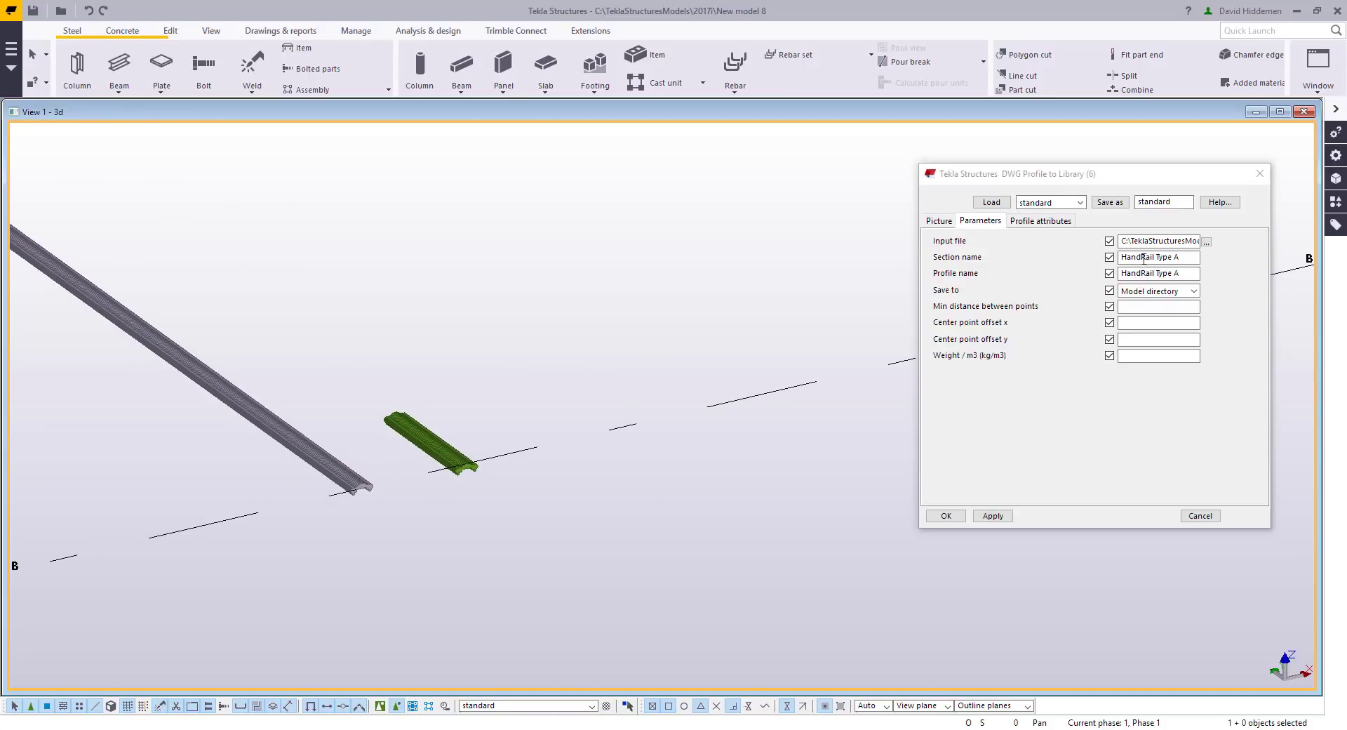
Switch the input to A604-3101.dwg, name section and profile 'CW Type A', and apply
left_click(1206, 242)
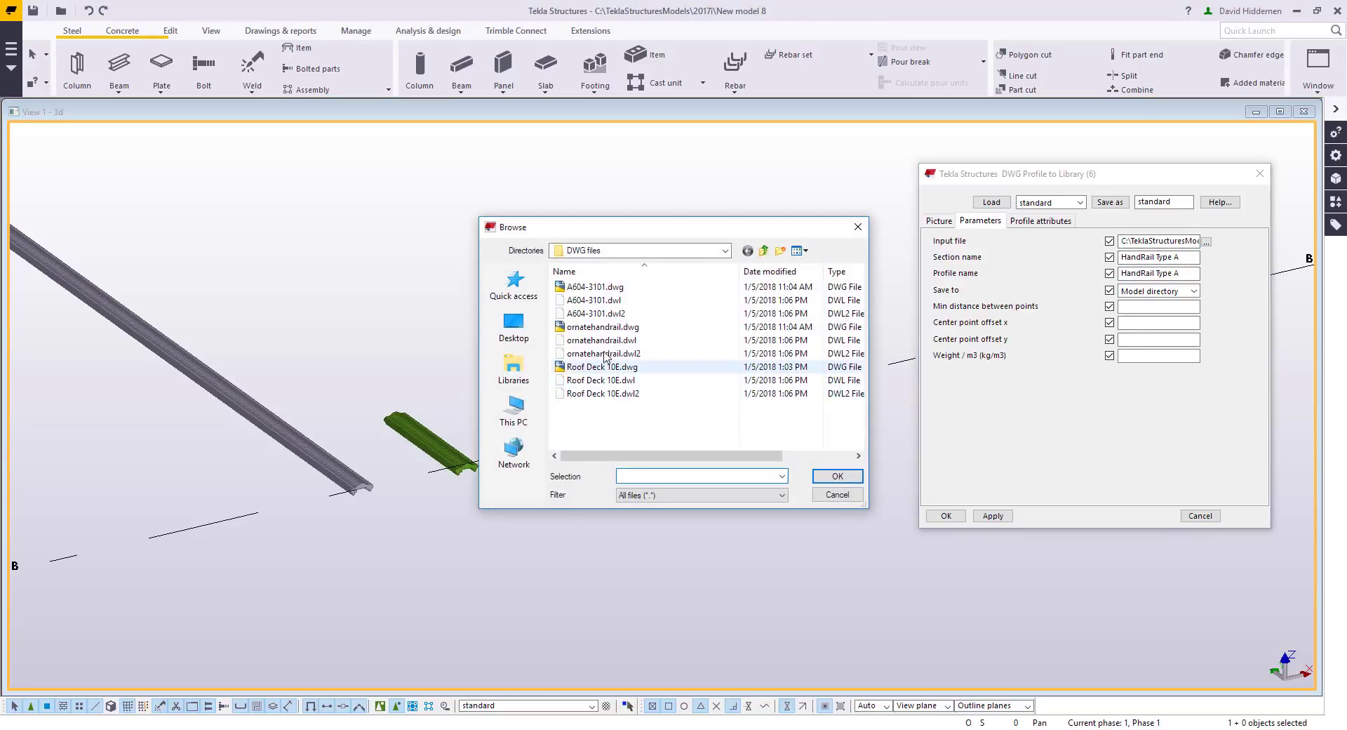
double_click(632, 286)
triple_click(1154, 257)
type("CW Type A")
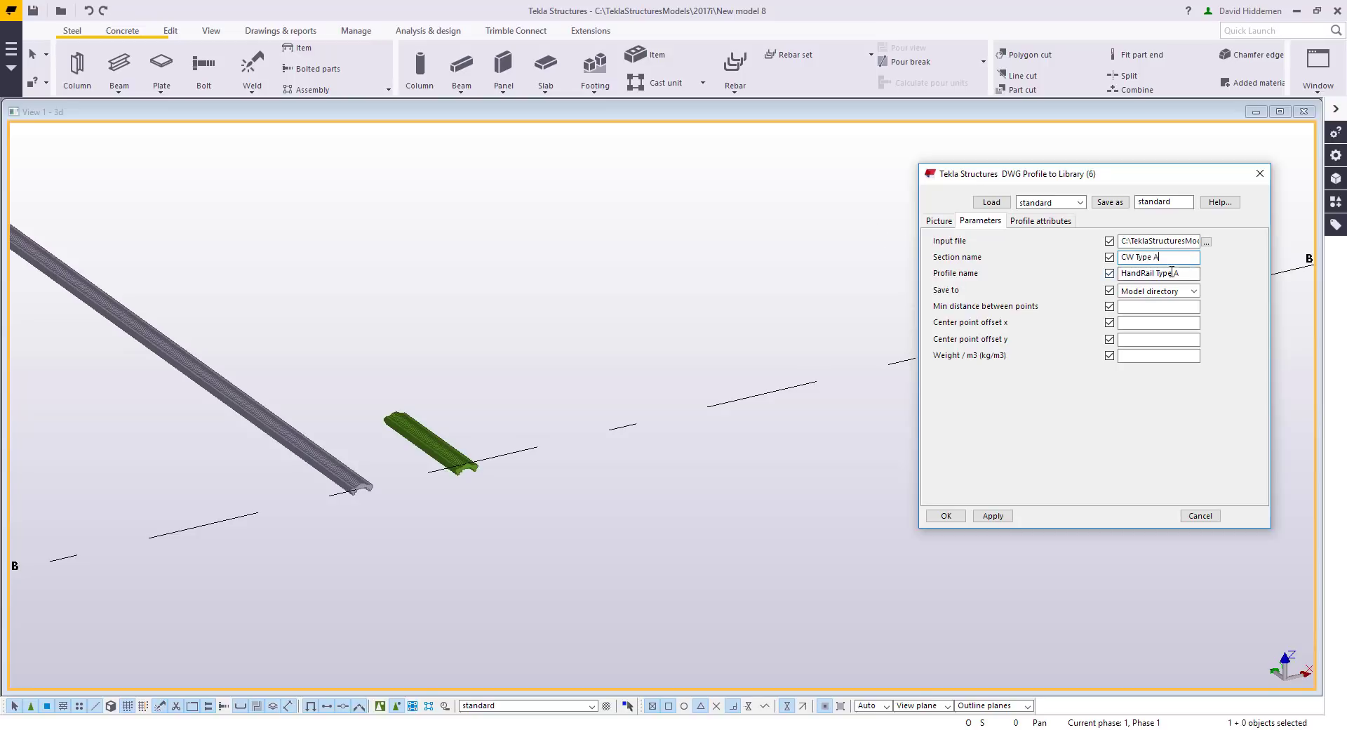
left_click_drag(1155, 273, 1054, 269)
type("CW")
left_click(992, 515)
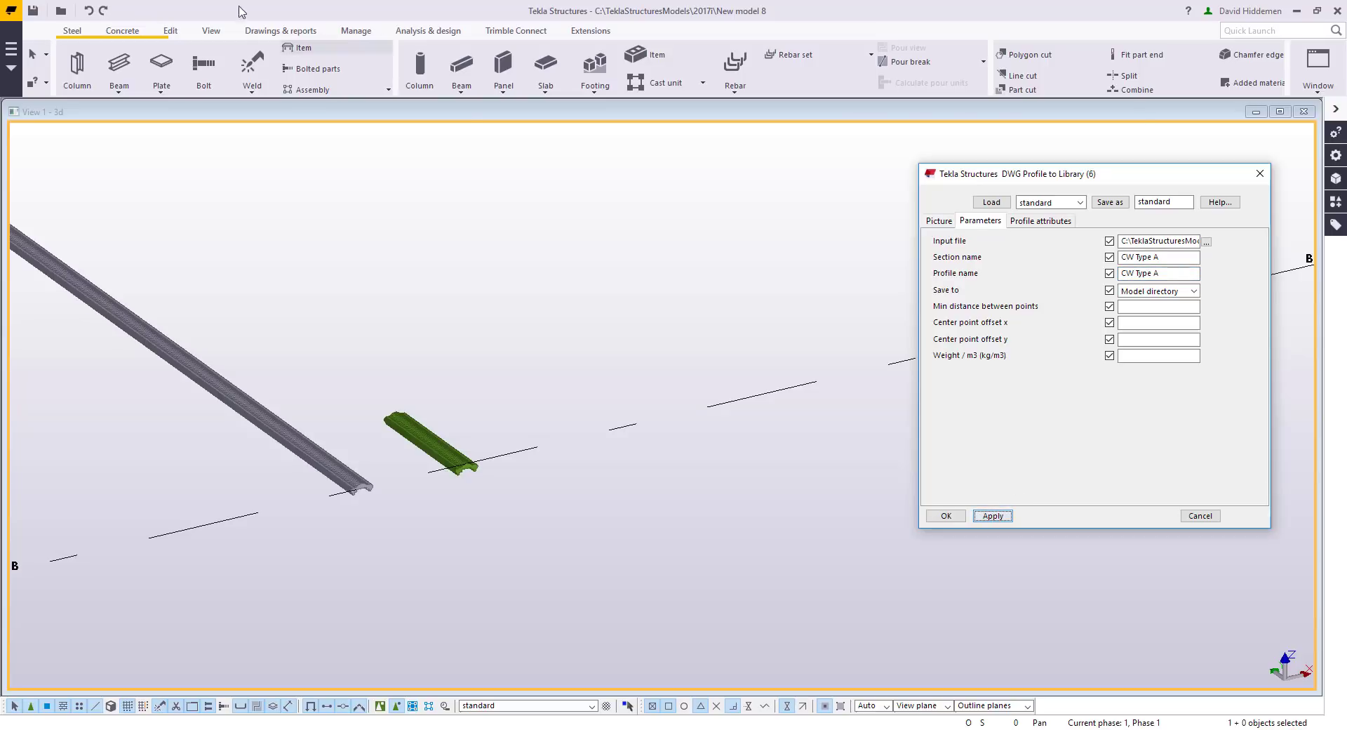
Place the CW Type A cross-section between two points along the gridline
left_click(11, 10)
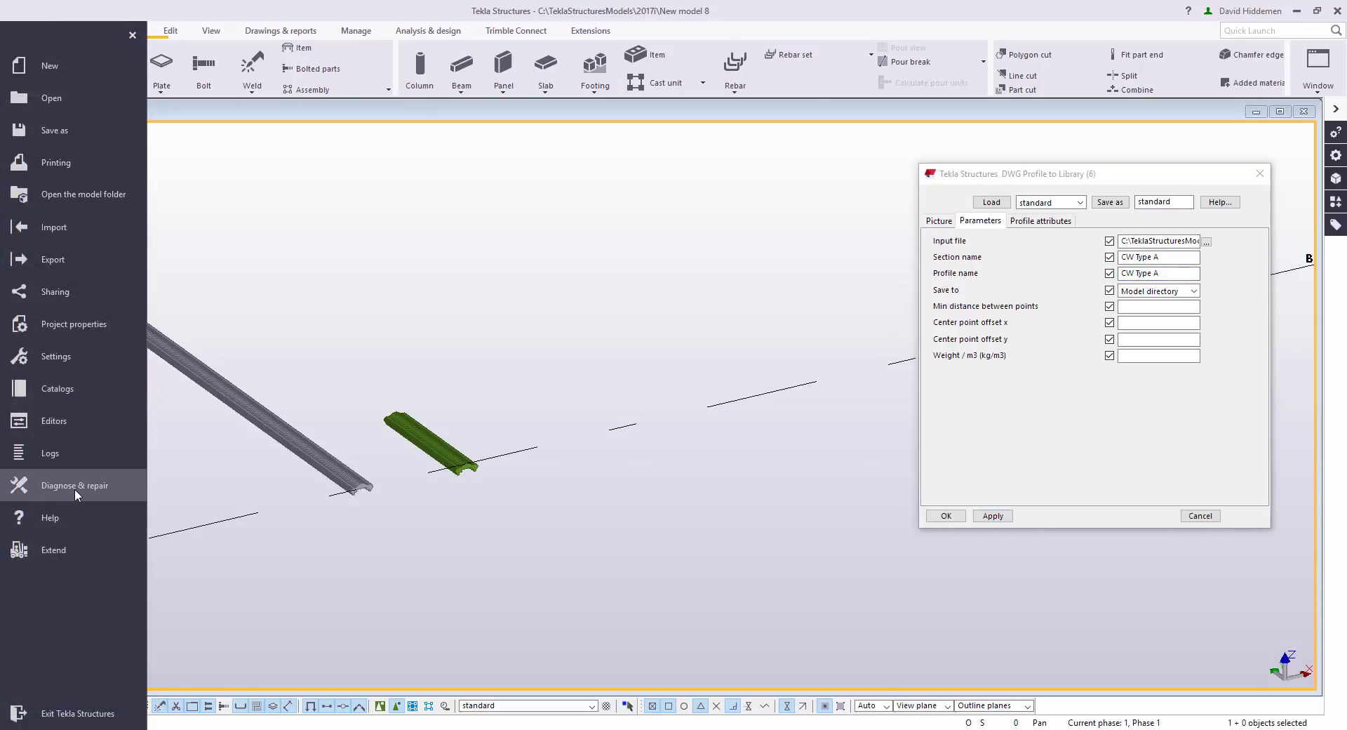
left_click(62, 398)
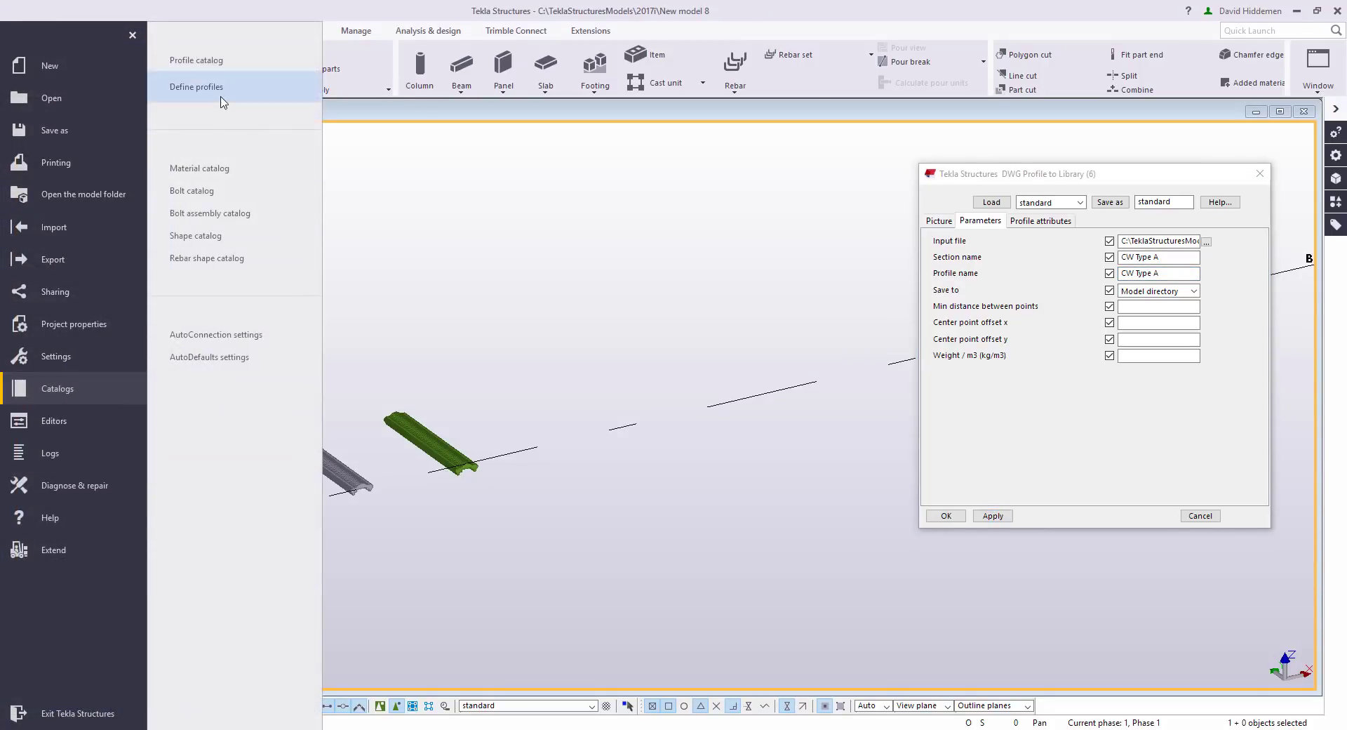
left_click(190, 86)
left_click(385, 130)
left_click(649, 421)
left_click(517, 331)
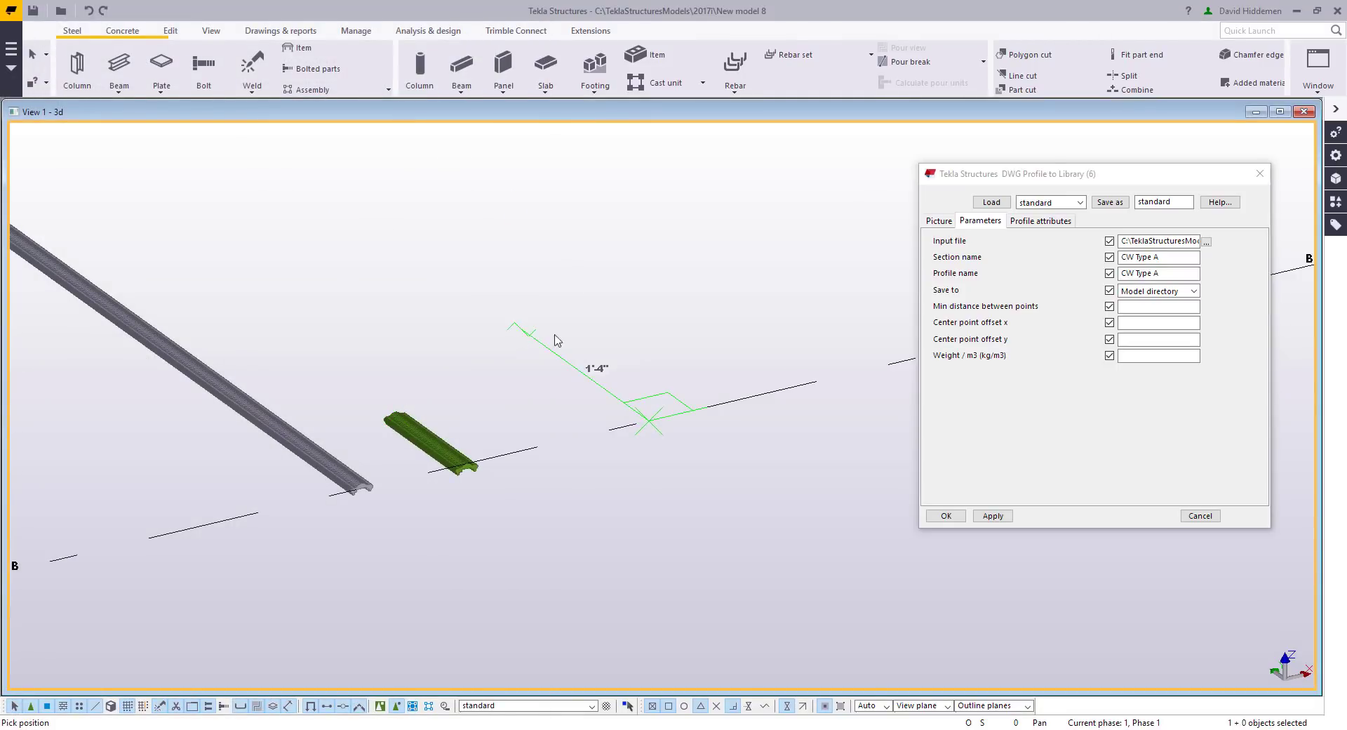
right_click(733, 325)
left_click(737, 331)
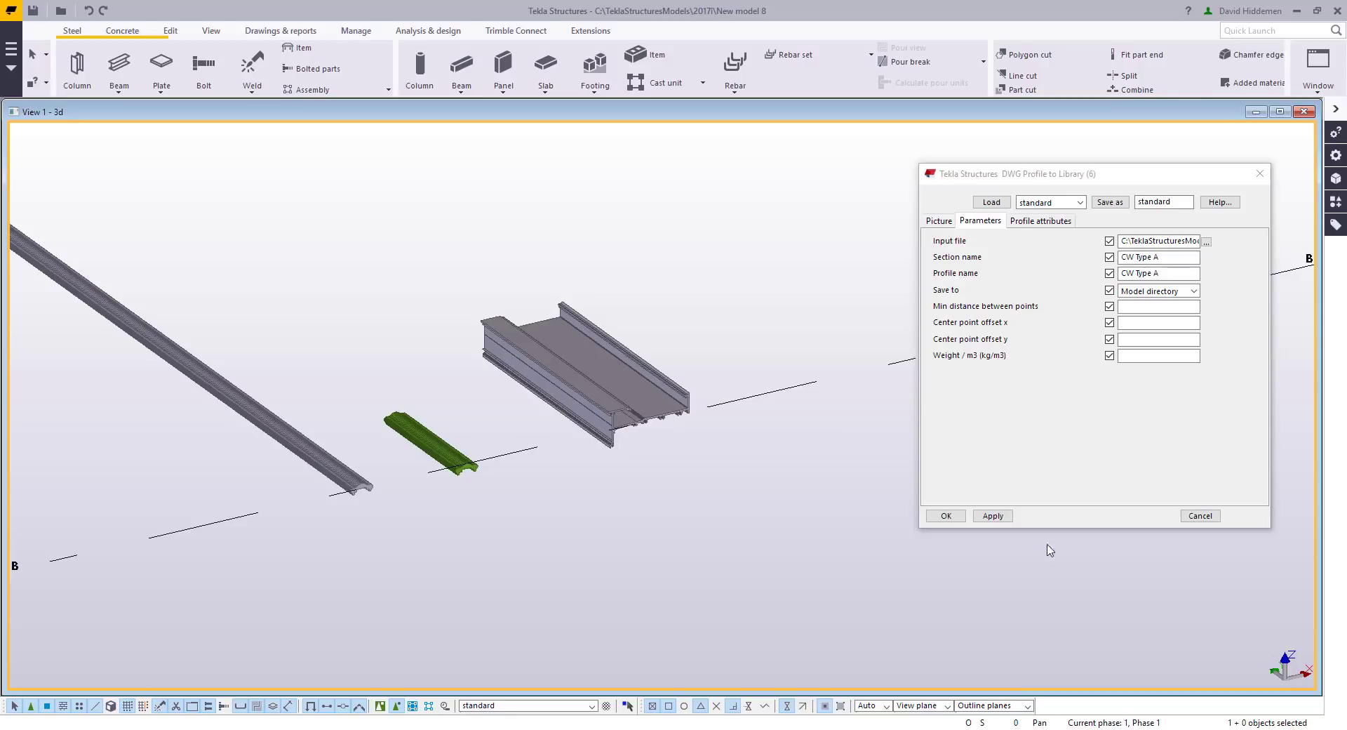
left_click(1200, 516)
scroll(863, 503, "down", 2)
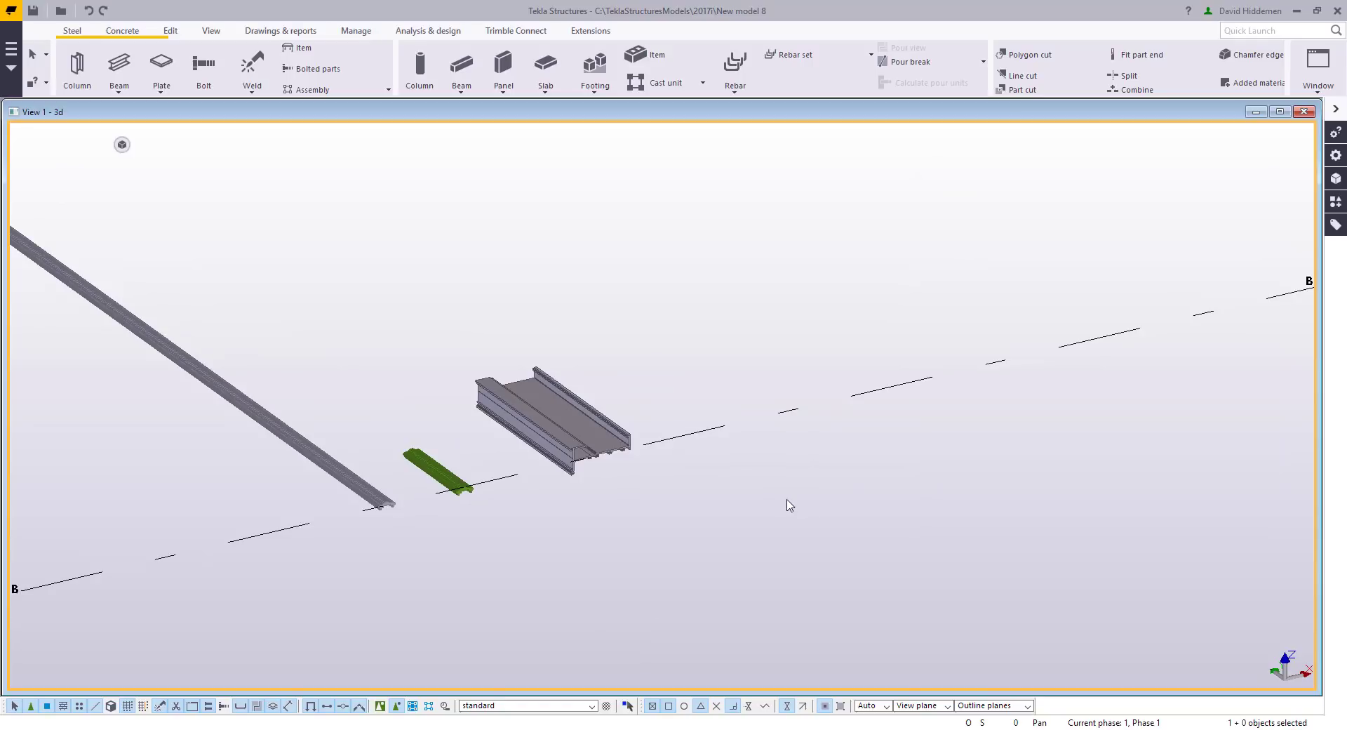
Erase the 3'-2" dimension from the Roof Deck 10E drawing
key("alt+Tab")
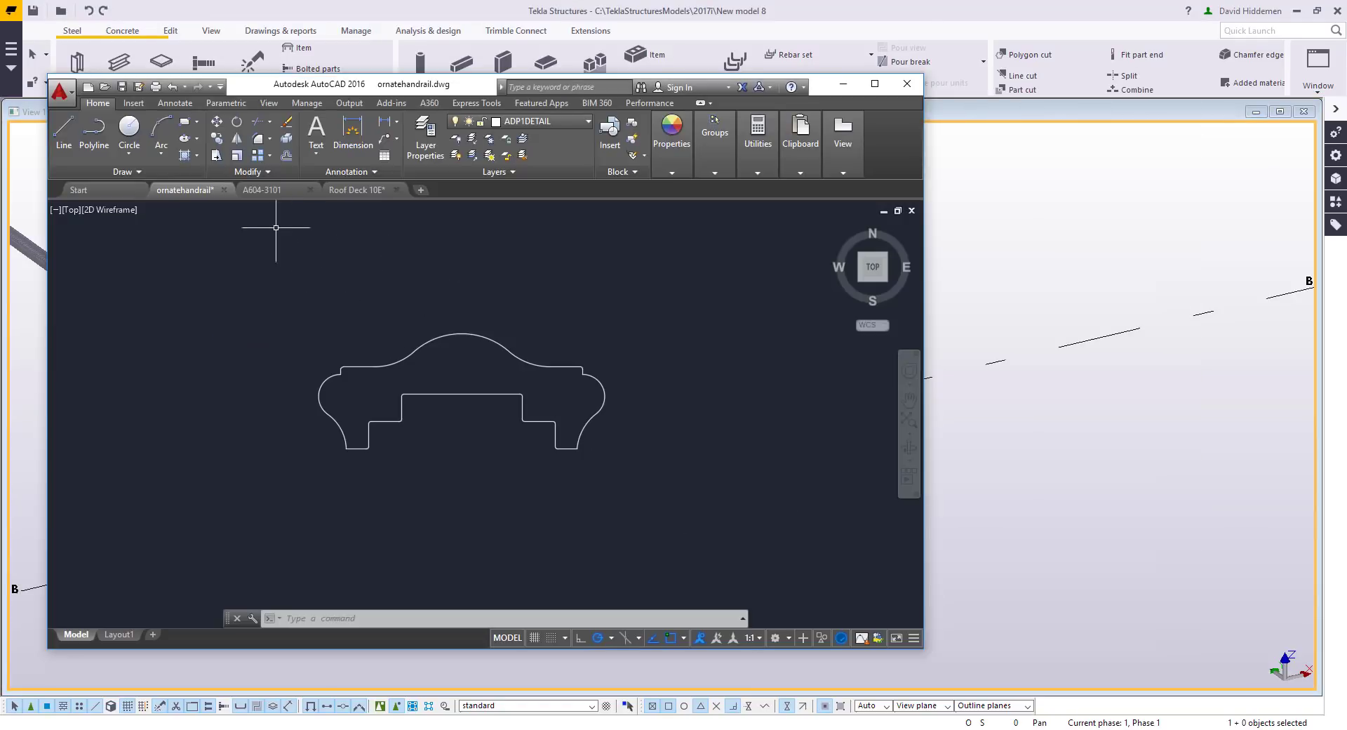
left_click(354, 191)
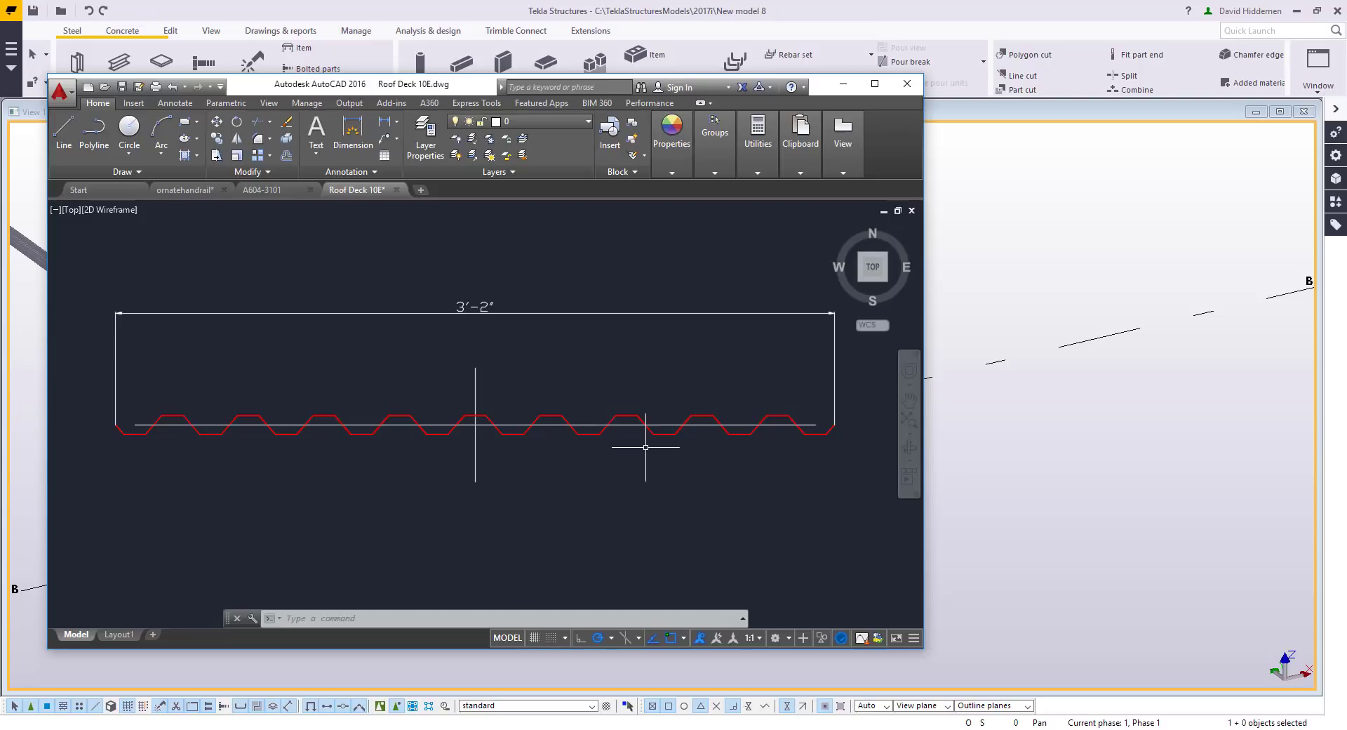
left_click(596, 382)
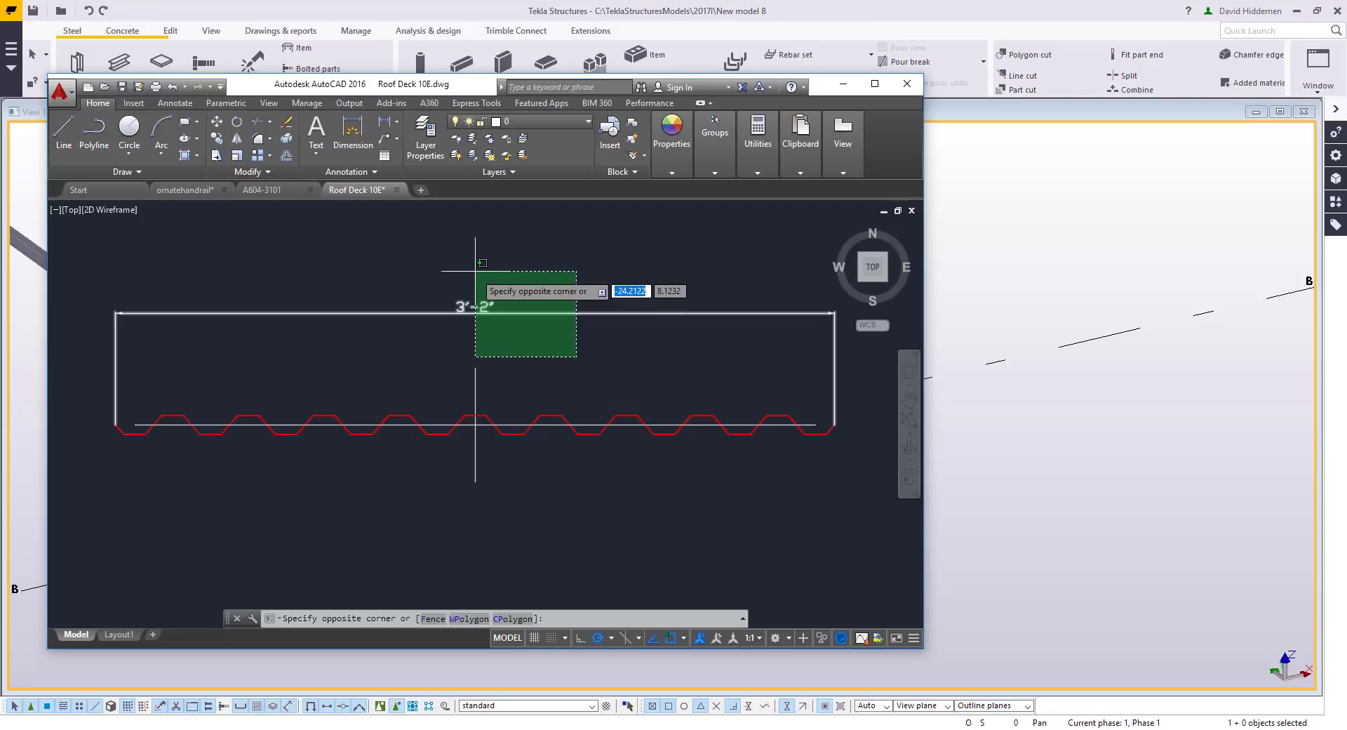
left_click(477, 298)
key("Delete")
scroll(466, 436, "up", 6)
Erase the horizontal and vertical construction lines around the deck profile
left_click(517, 421)
left_click(481, 361)
key("Delete")
scroll(536, 390, "down", 5)
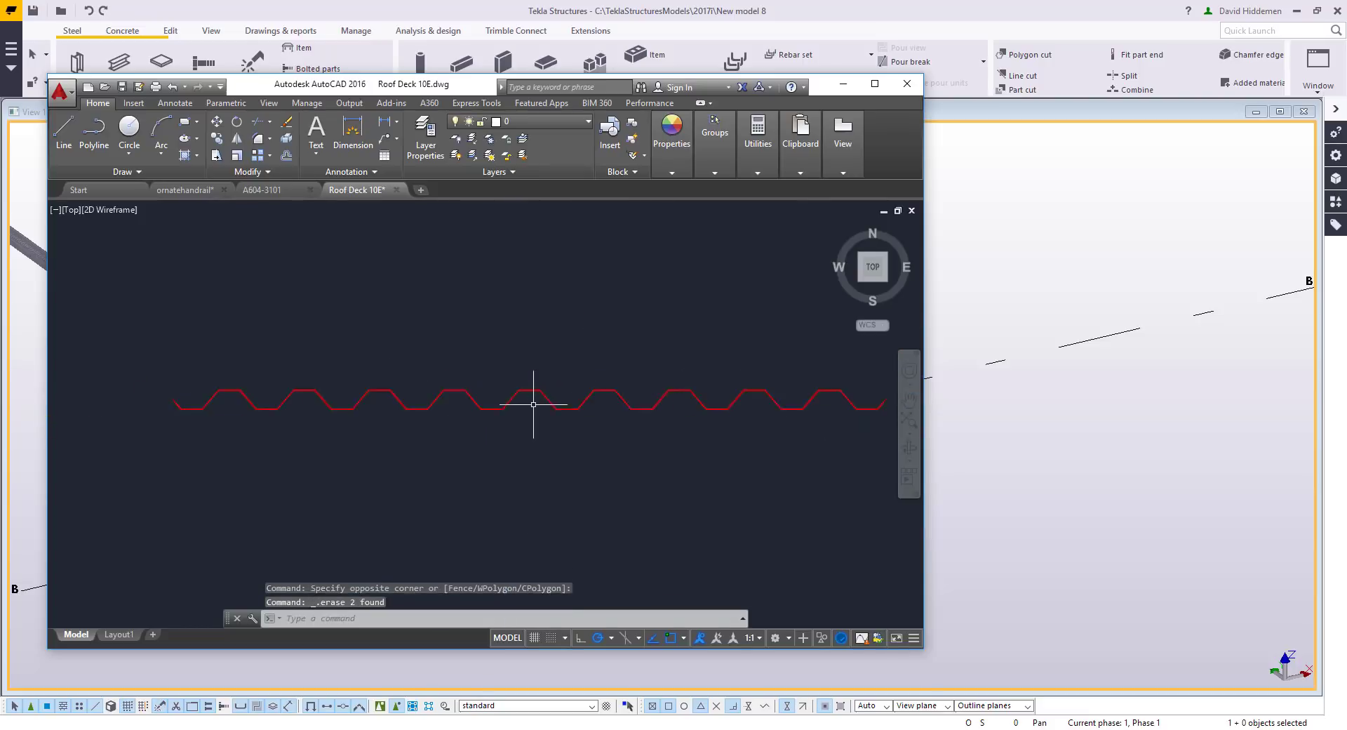
scroll(502, 430, "up", 2)
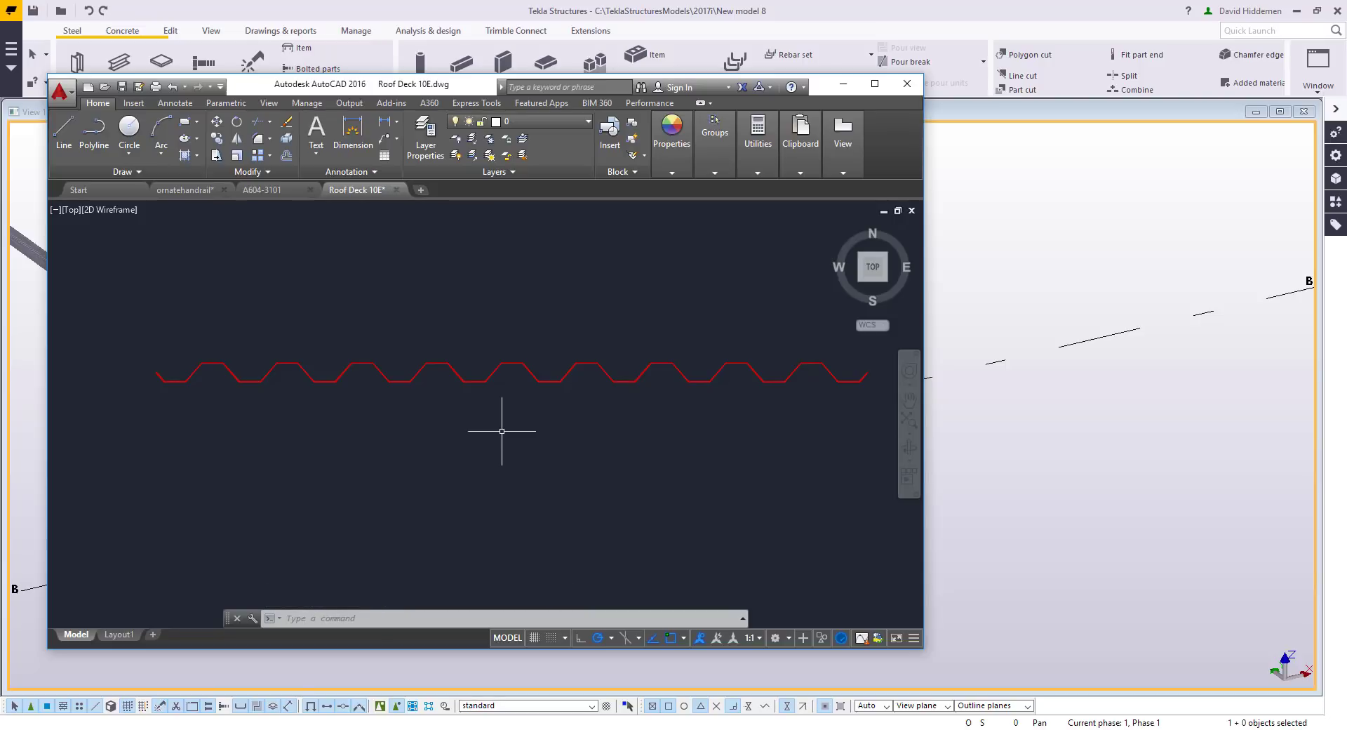
Chamfer the lower diagonal into the lower horizontal line to close that corner
scroll(309, 364, "up", 6)
middle_click_drag(578, 355, 597, 398)
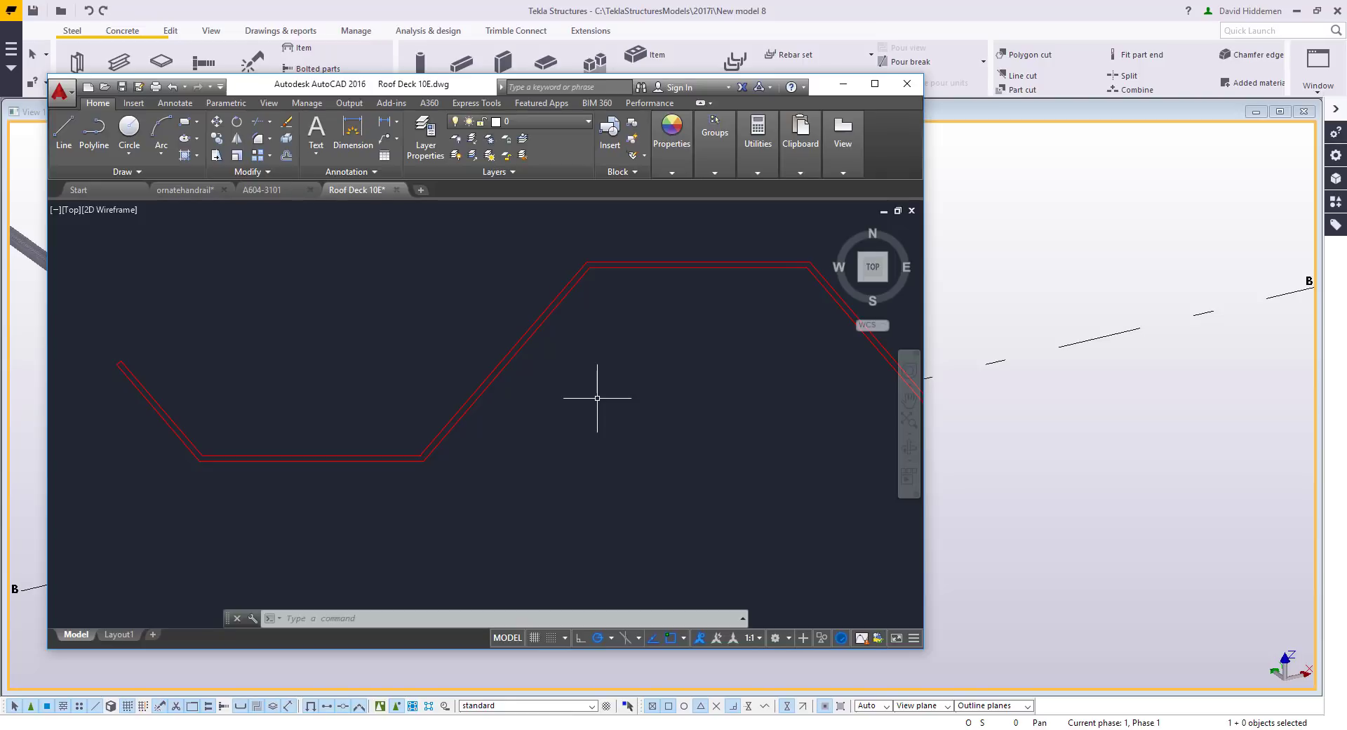
scroll(424, 459, "up", 5)
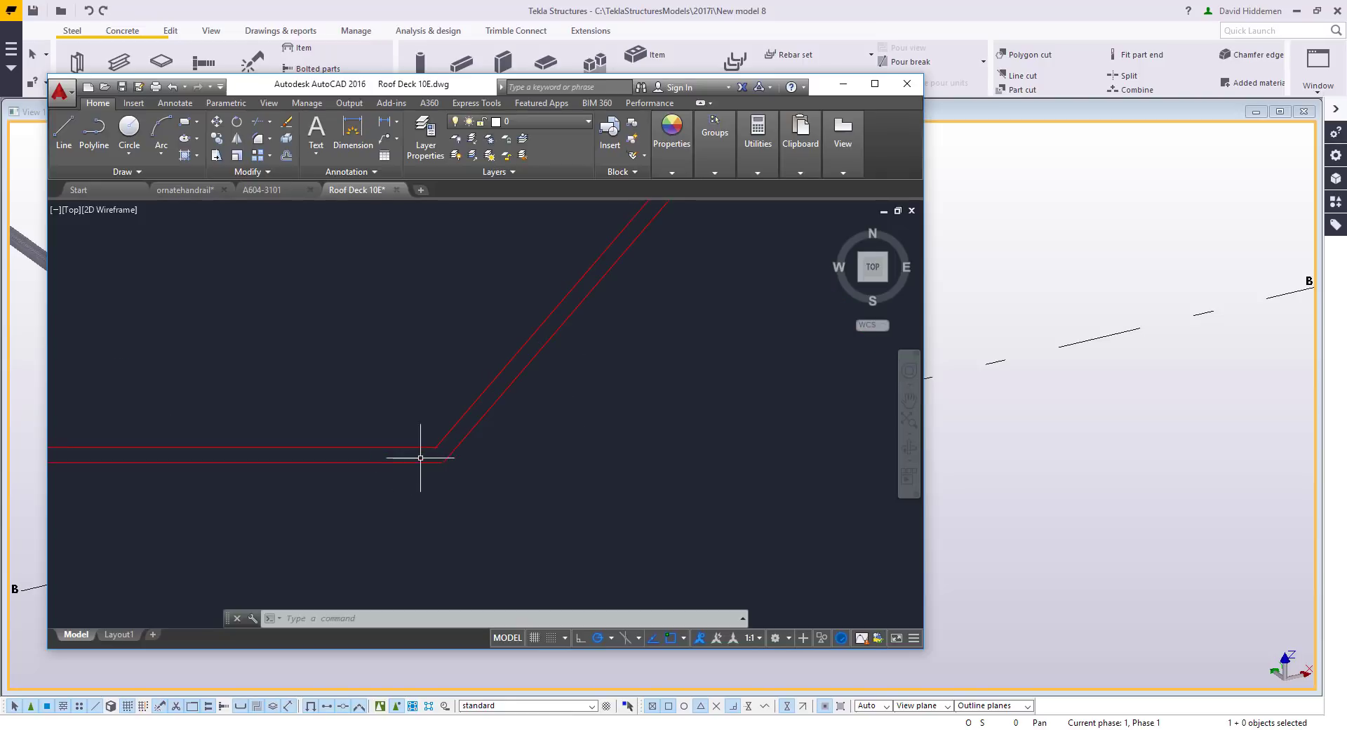
mouse_move(430, 460)
middle_mouse_down()
mouse_move(446, 423)
mouse_move(434, 397)
middle_mouse_up()
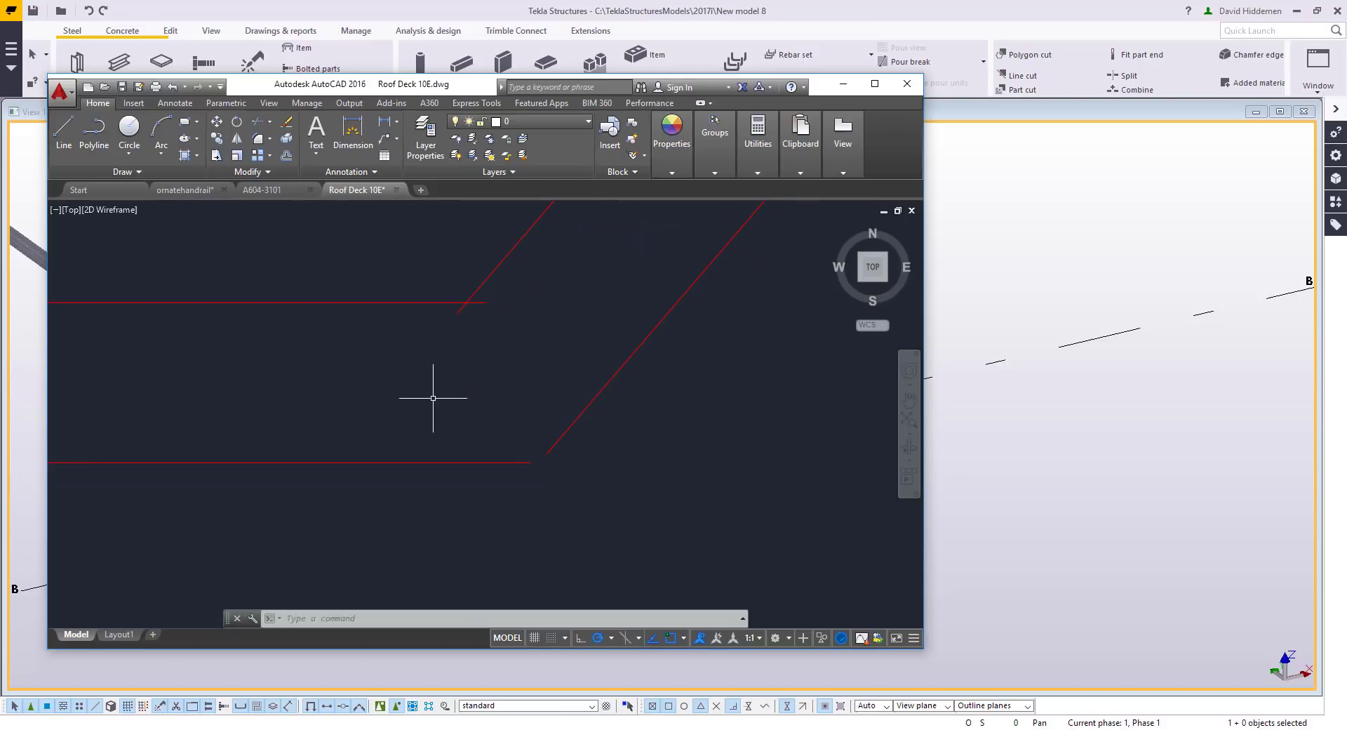
scroll(430, 408, "down", 2)
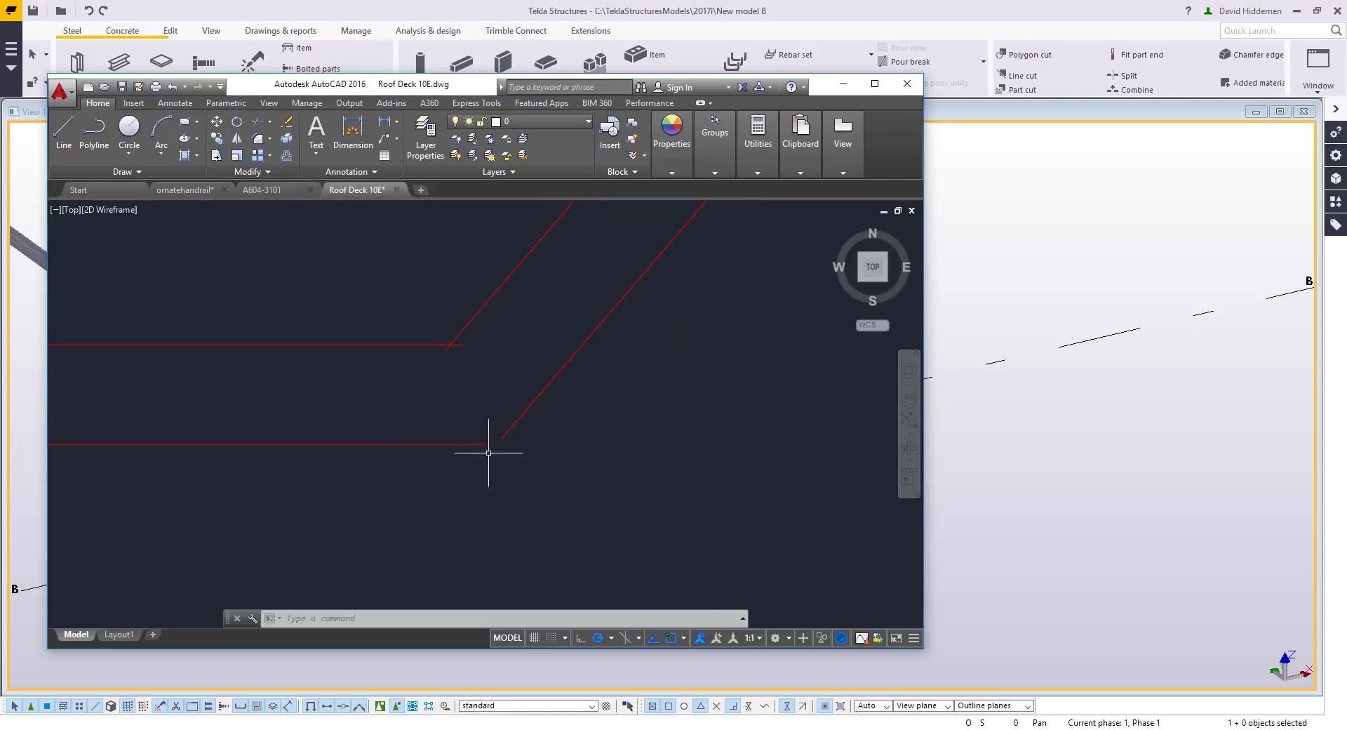
scroll(461, 344, "up", 2)
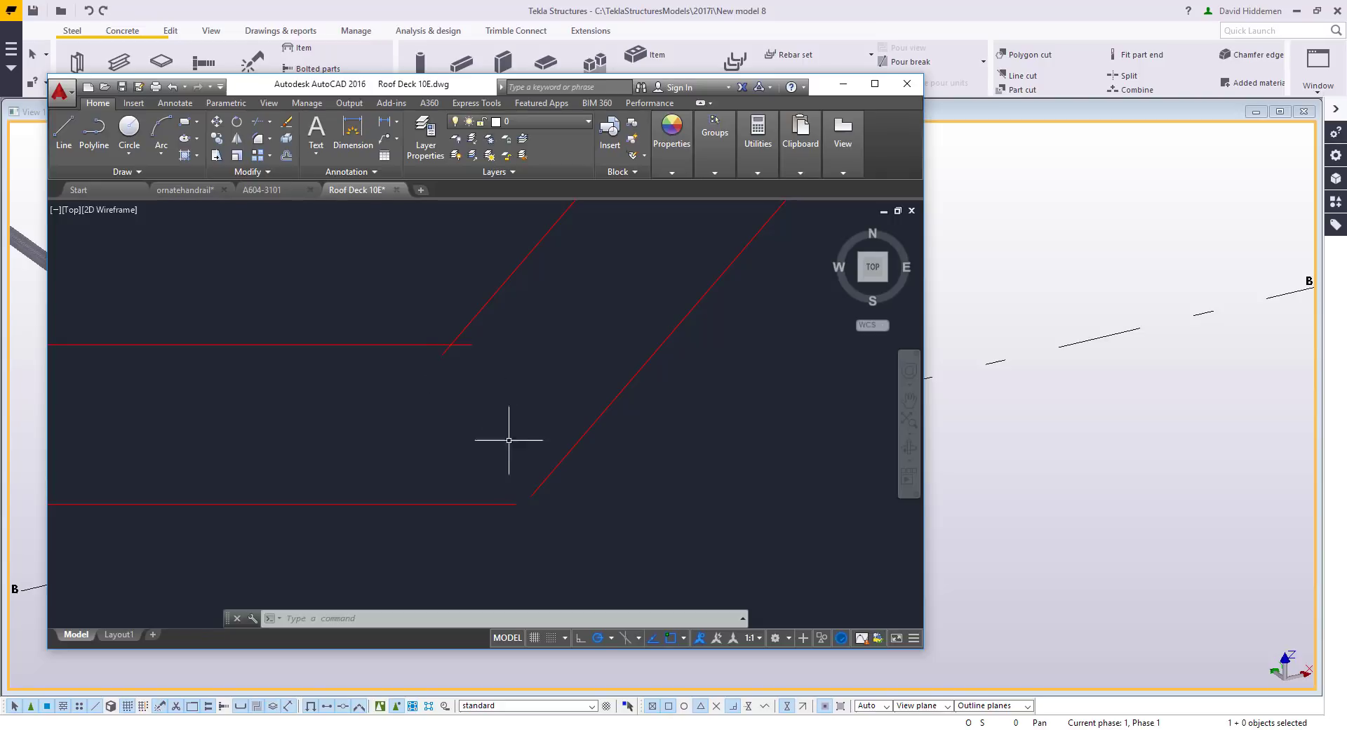
scroll(493, 436, "down", 2)
type("chamfer")
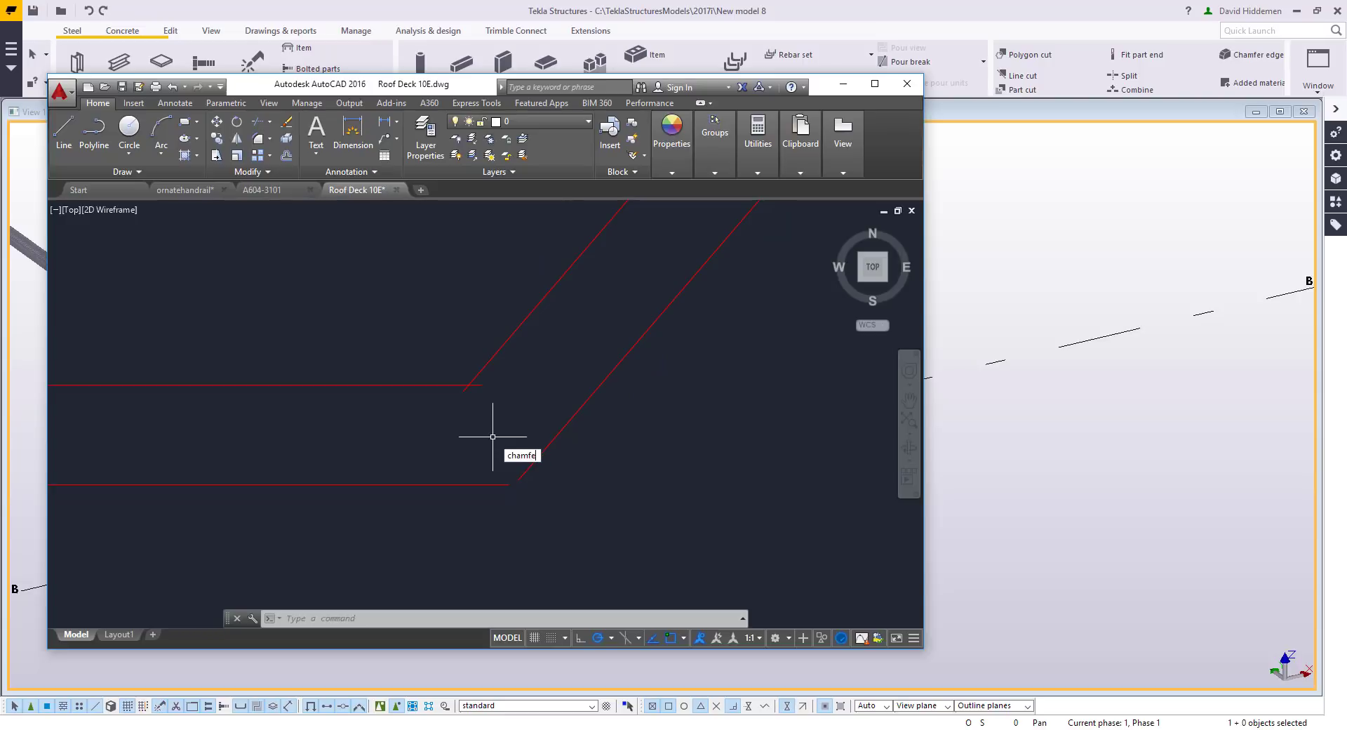
key("Return")
left_click(527, 468)
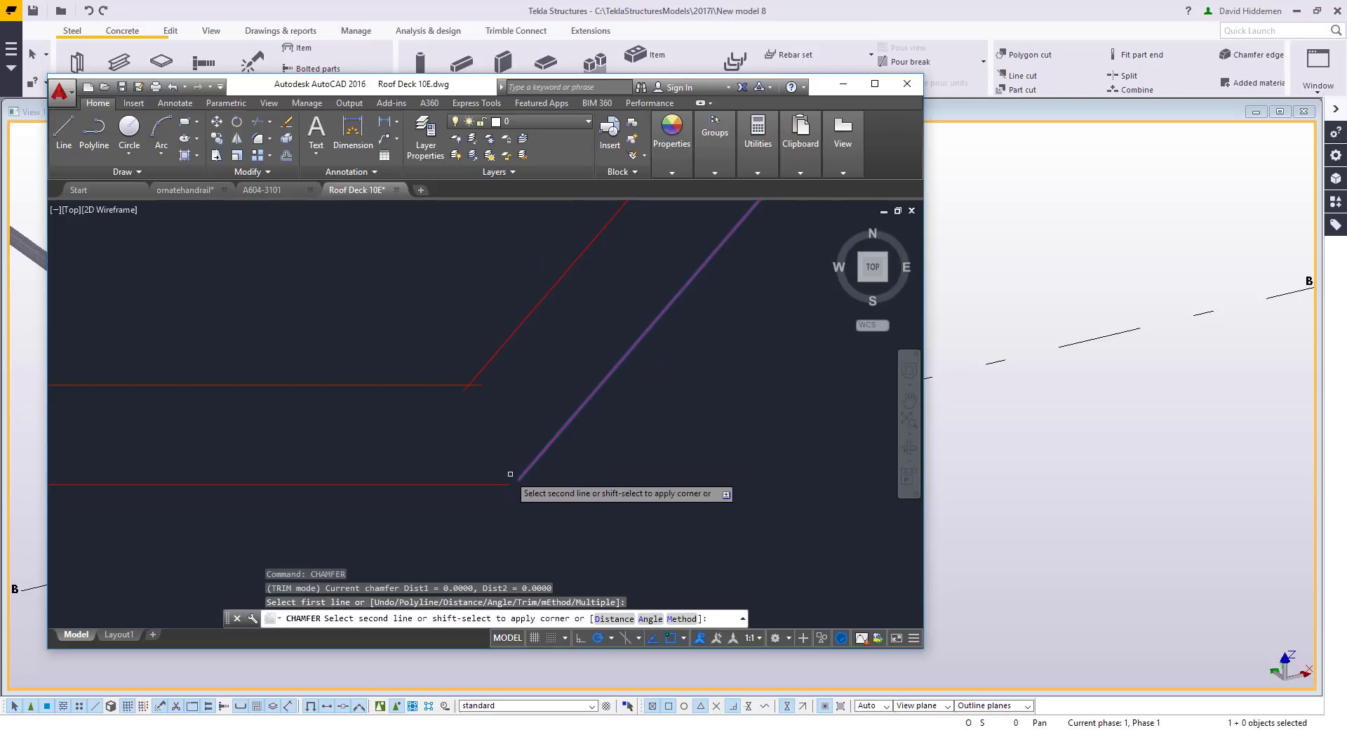
left_click(503, 483)
Chamfer the upper diagonal into the upper horizontal and recentre the whole profile
key("Return")
left_click(471, 383)
left_click(452, 385)
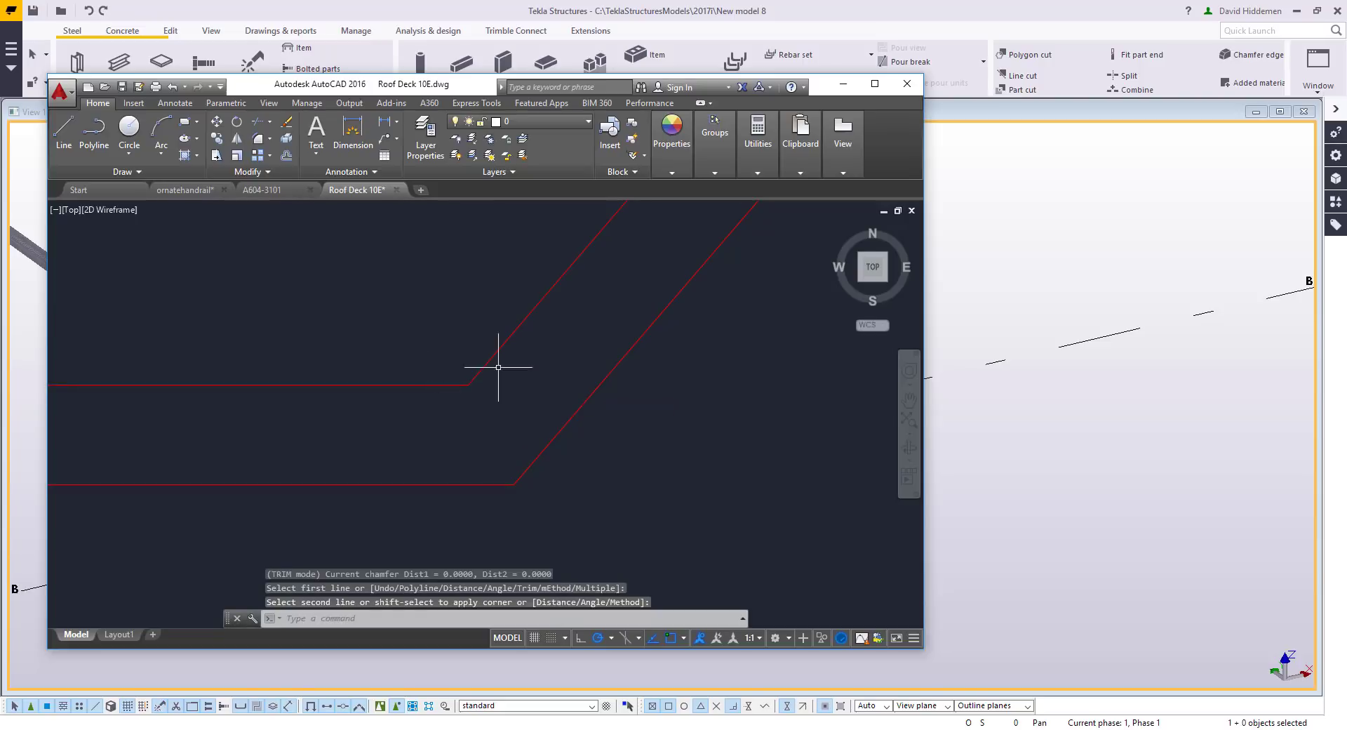
scroll(596, 481, "down", 6)
middle_click_drag(419, 440, 244, 409)
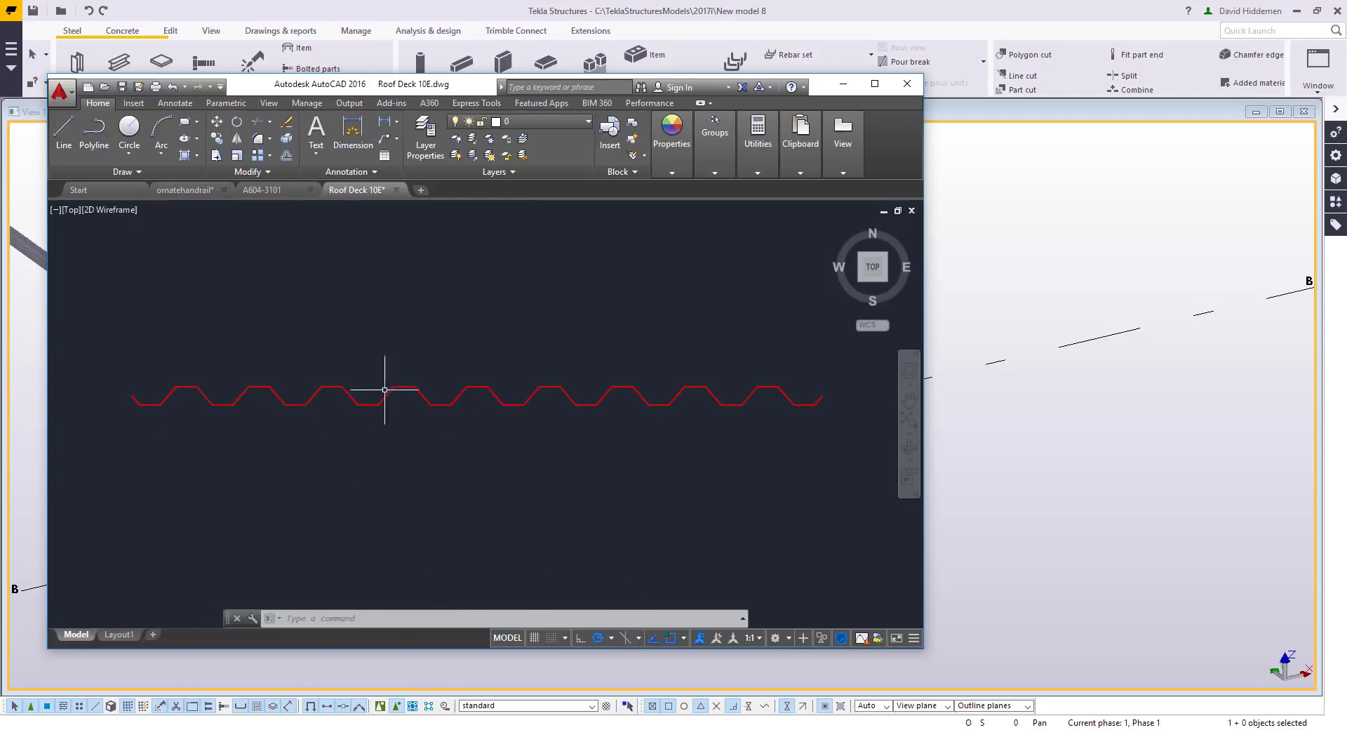
middle_click_drag(562, 496, 571, 489)
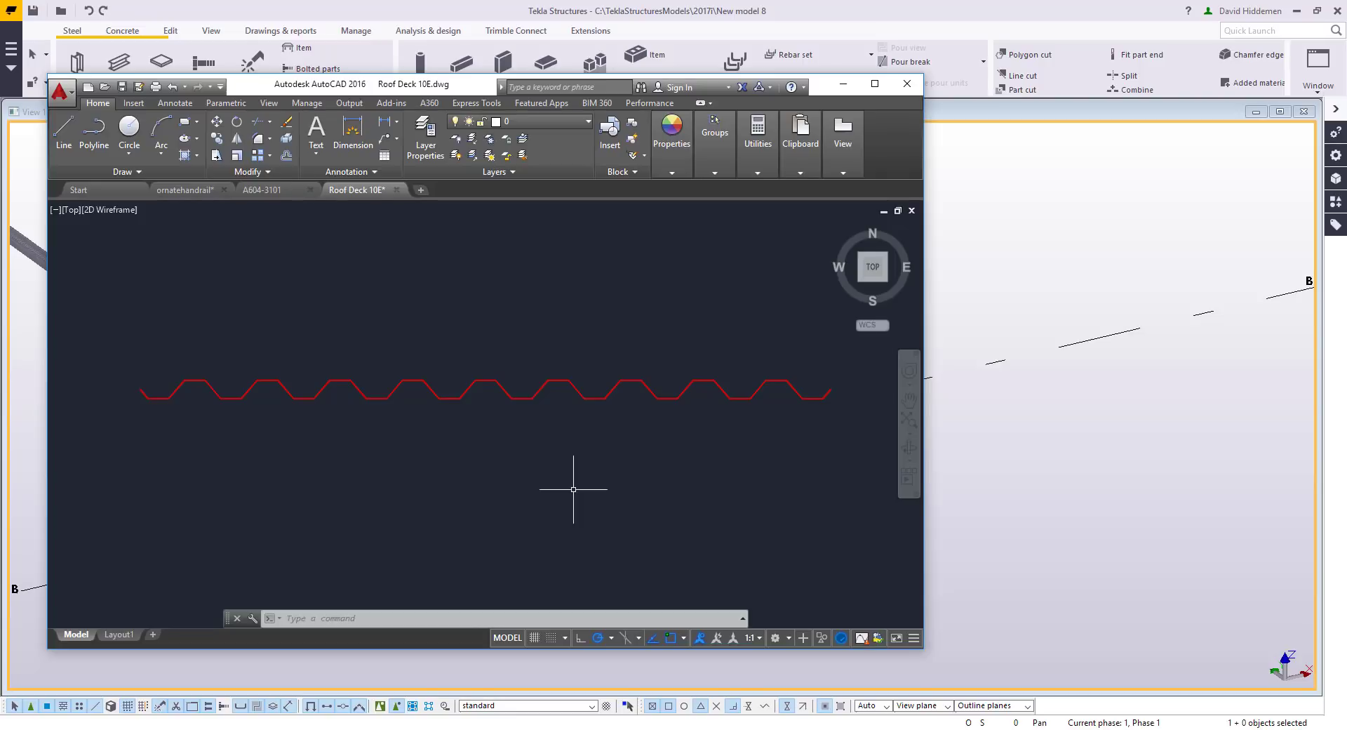
Scale the whole roof deck profile by a factor of 25.4
scroll(573, 489, "down", 2)
left_click(234, 341)
left_click(787, 510)
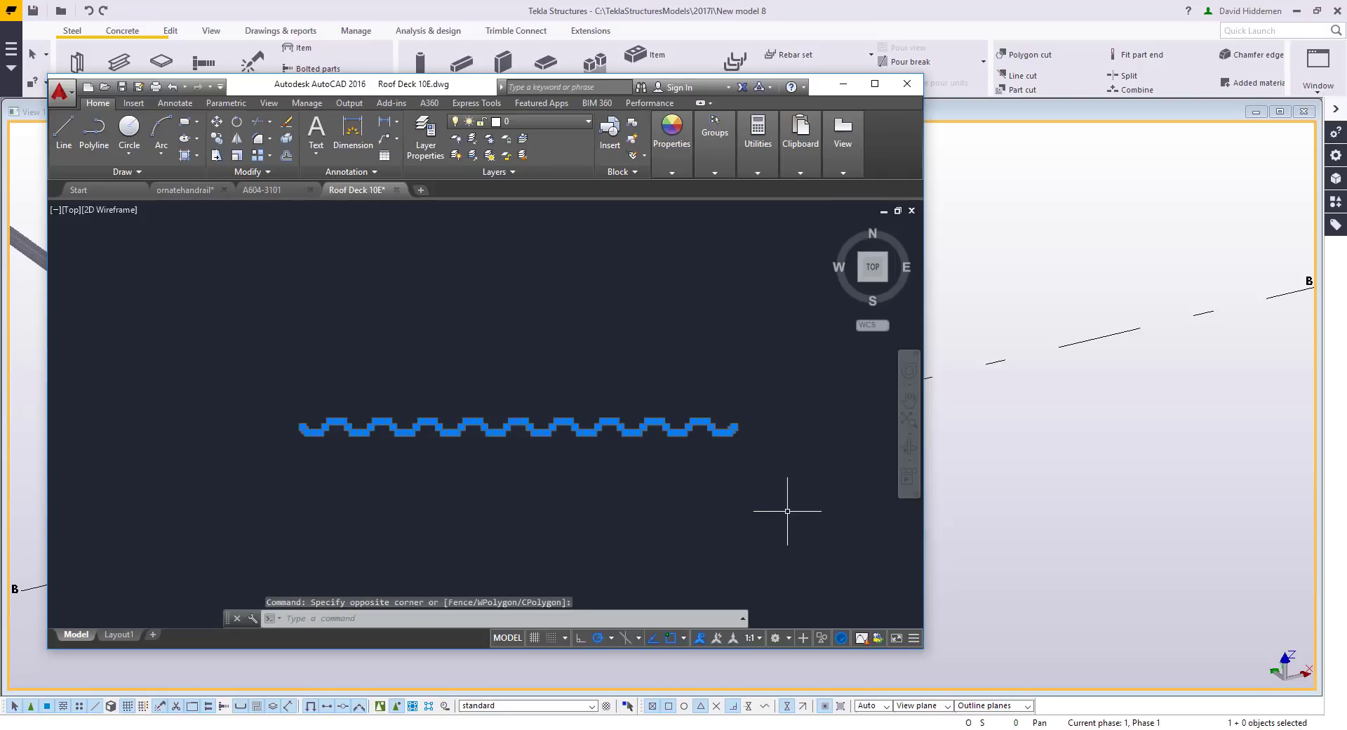
type("SCALE")
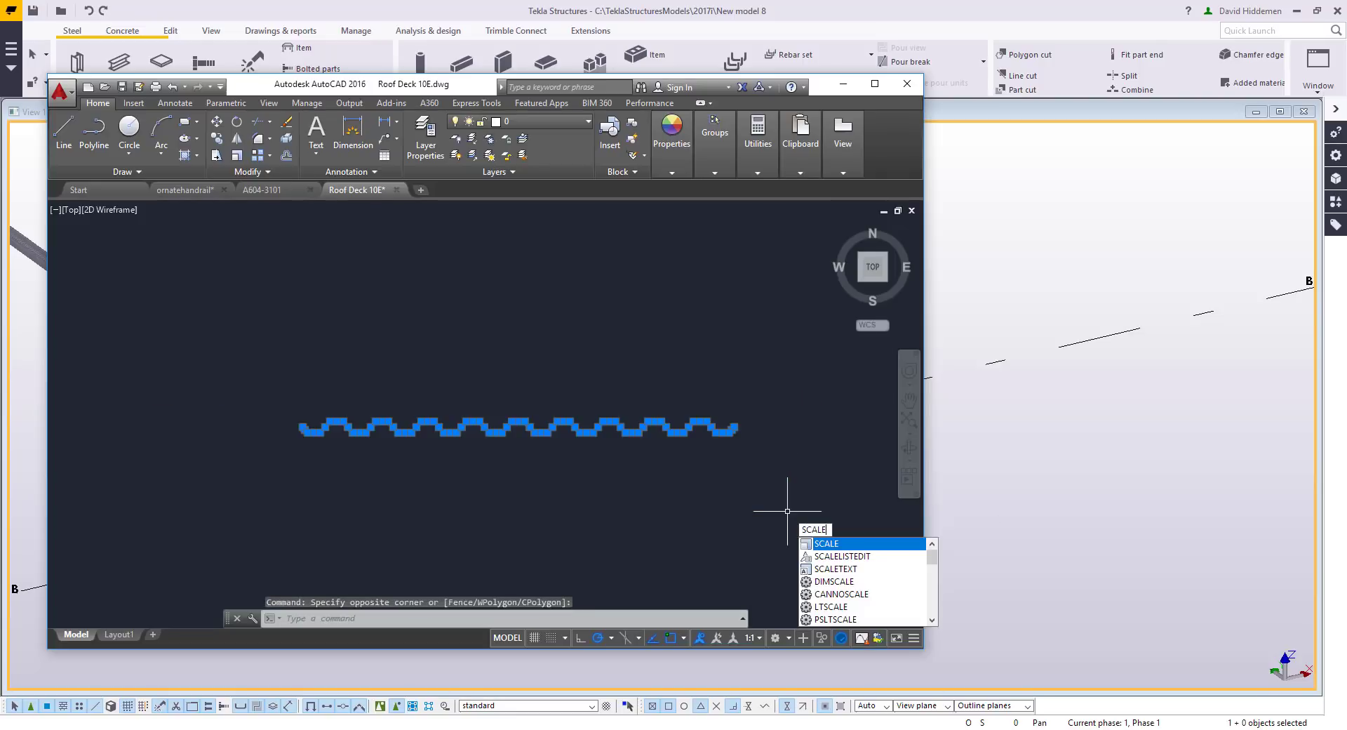
key("Return")
left_click(525, 427)
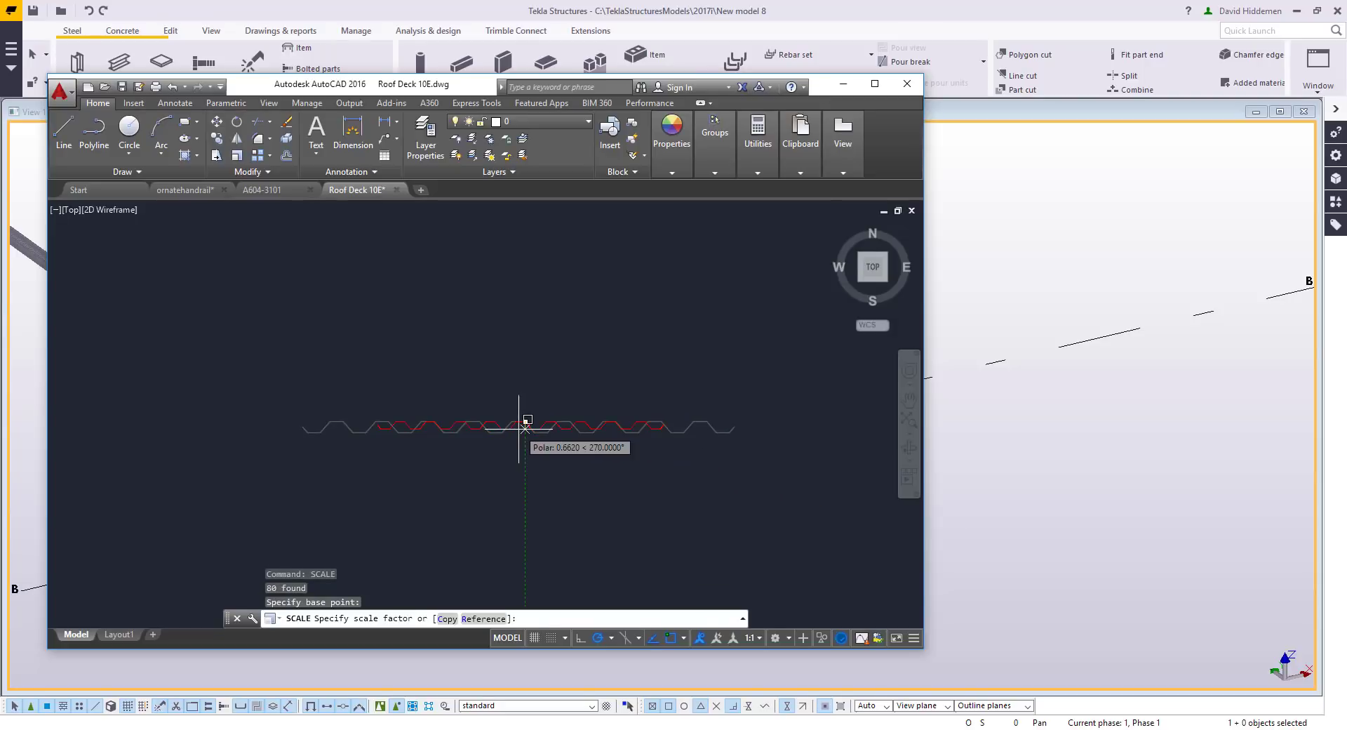
type("25.4")
key("Return")
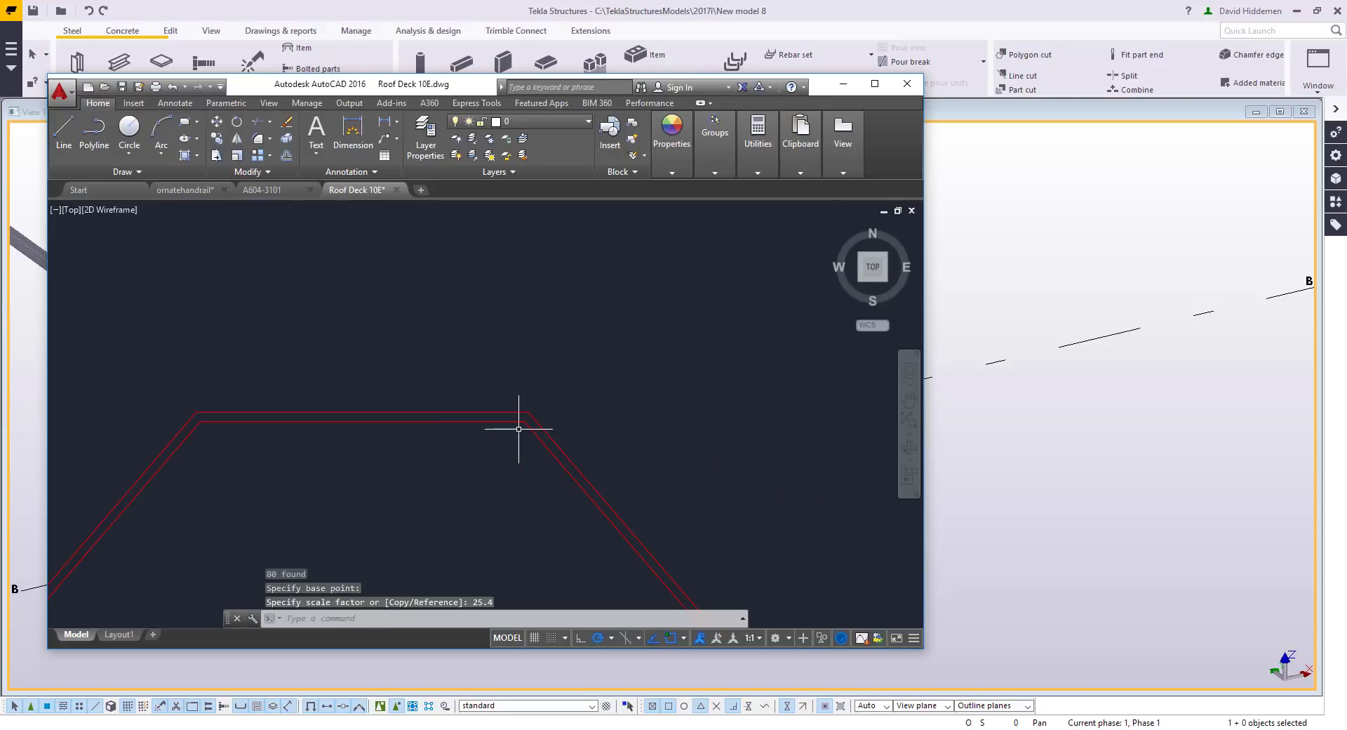
Save the Roof Deck 10E drawing and return to Tekla
middle_click(518, 428)
middle_click(519, 428)
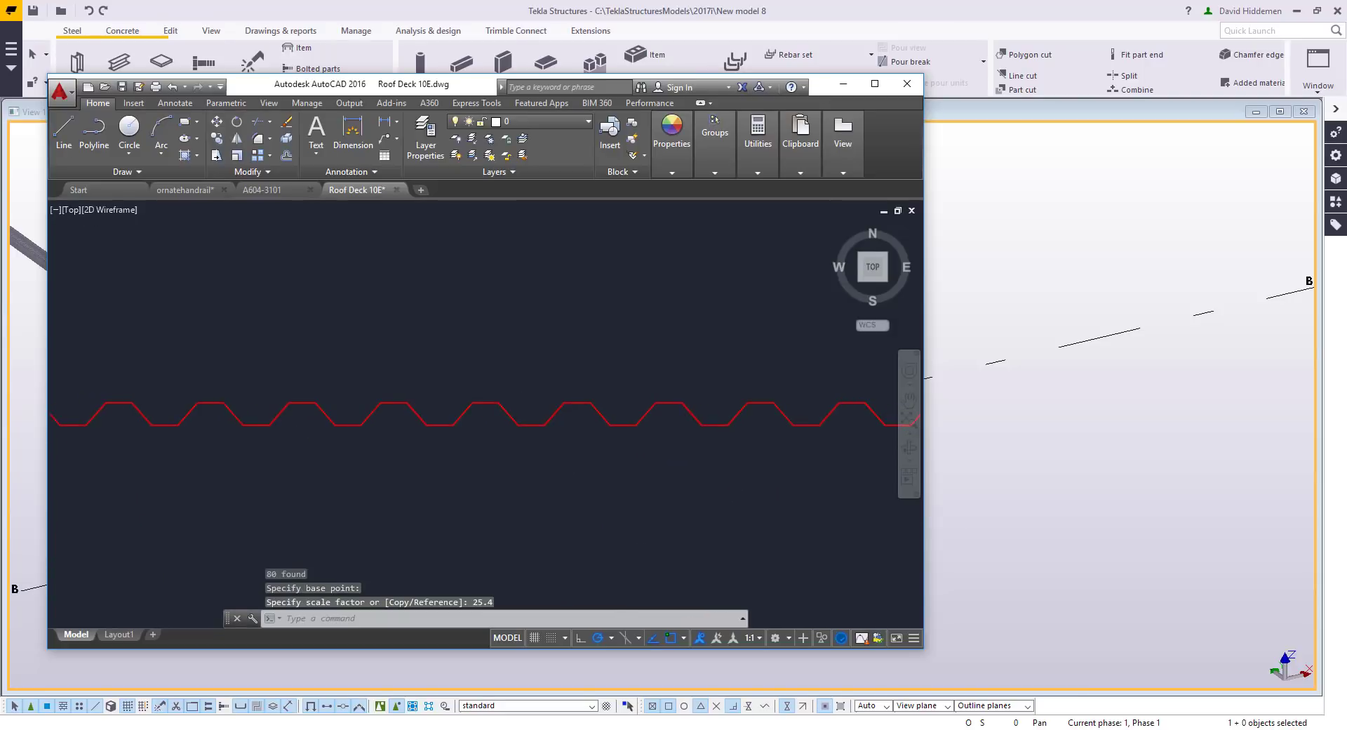
left_click(122, 87)
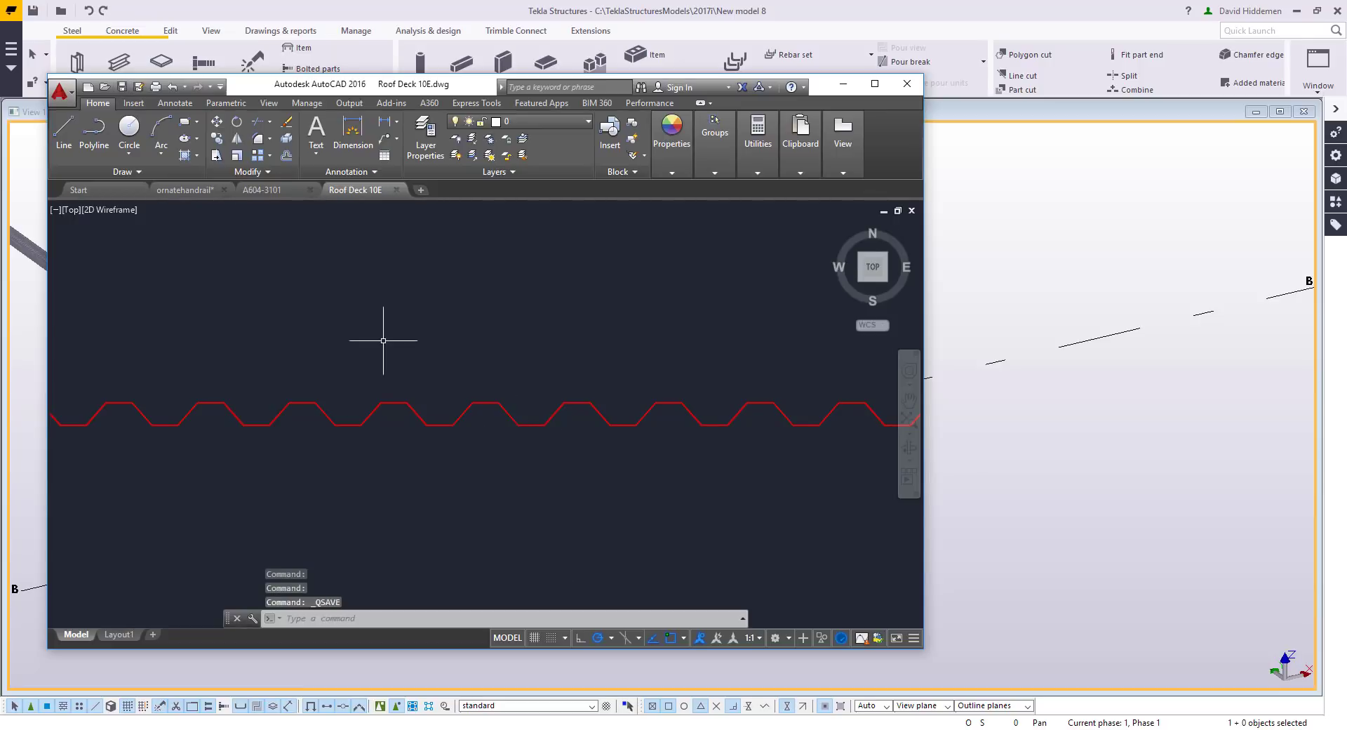
left_click(1054, 477)
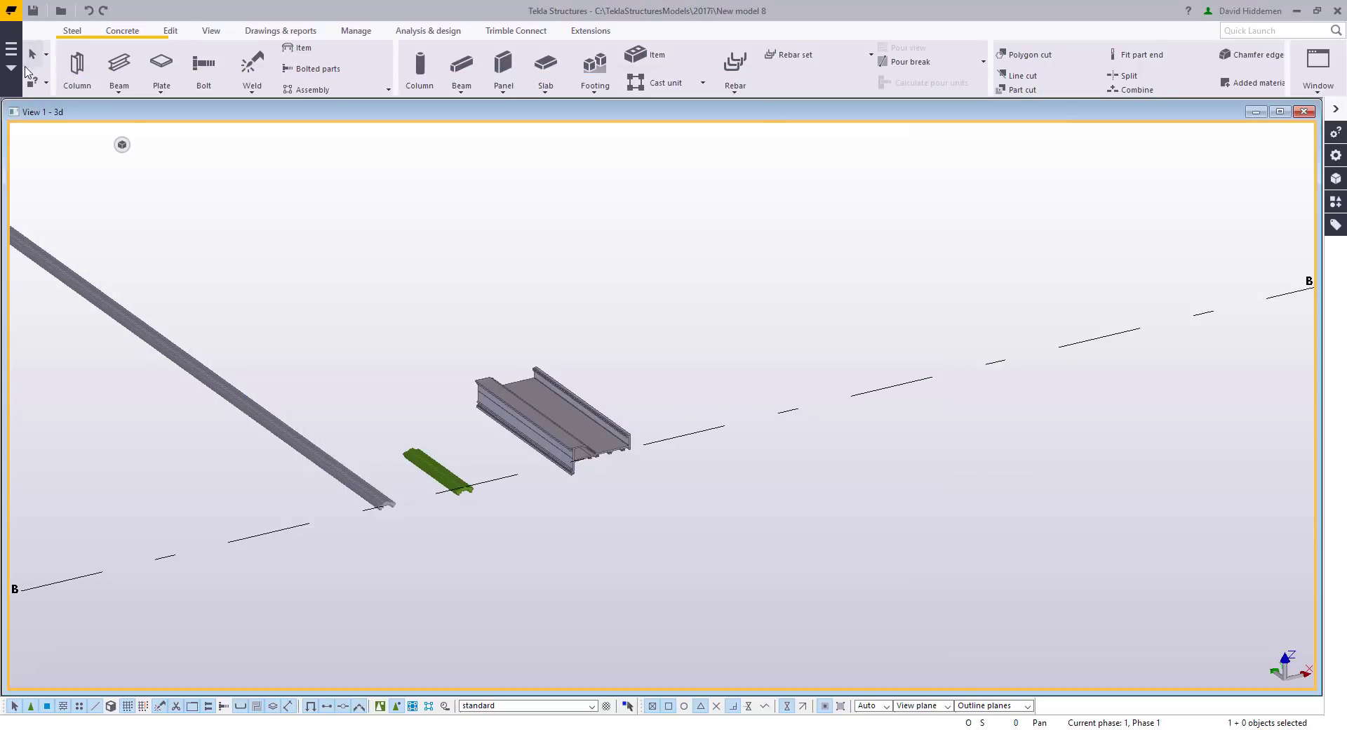
Start Define cross section using DWG file with Roof Deck 10E.dwg as input
left_click(10, 49)
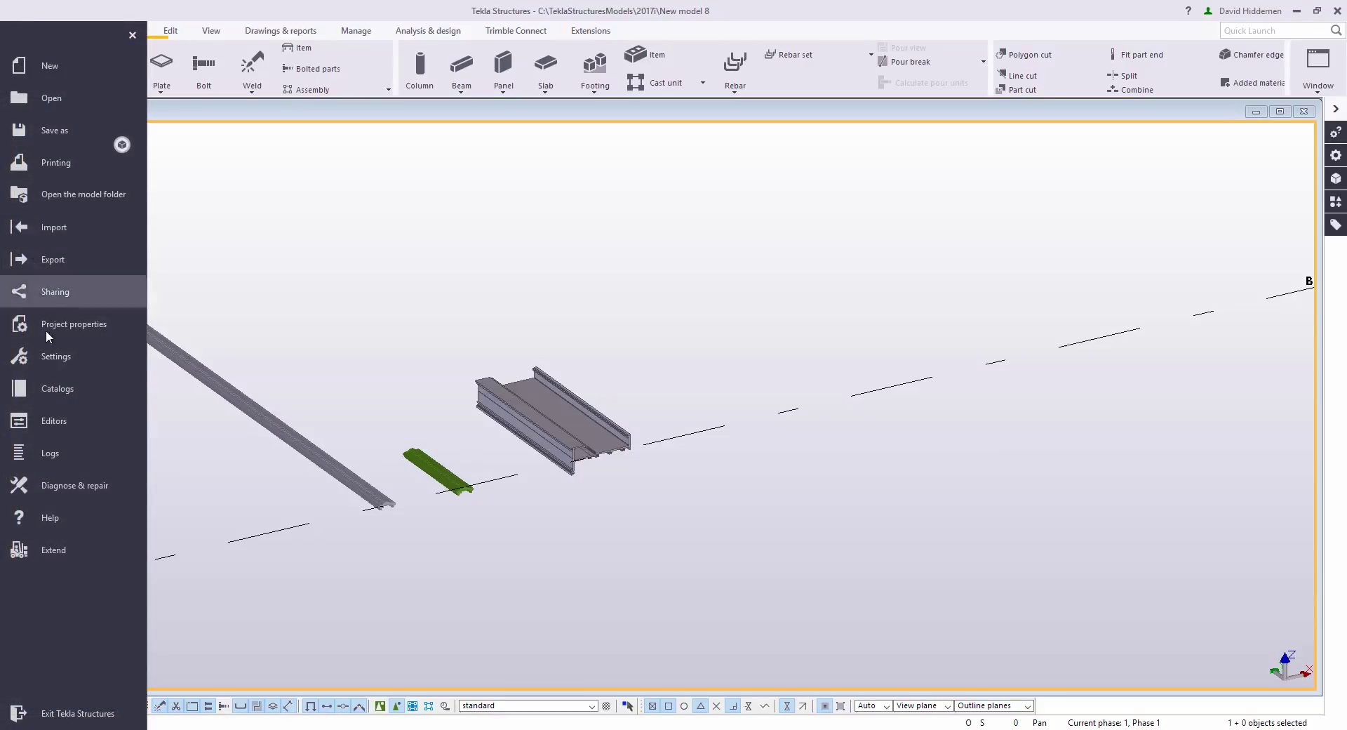
left_click(52, 382)
left_click(304, 85)
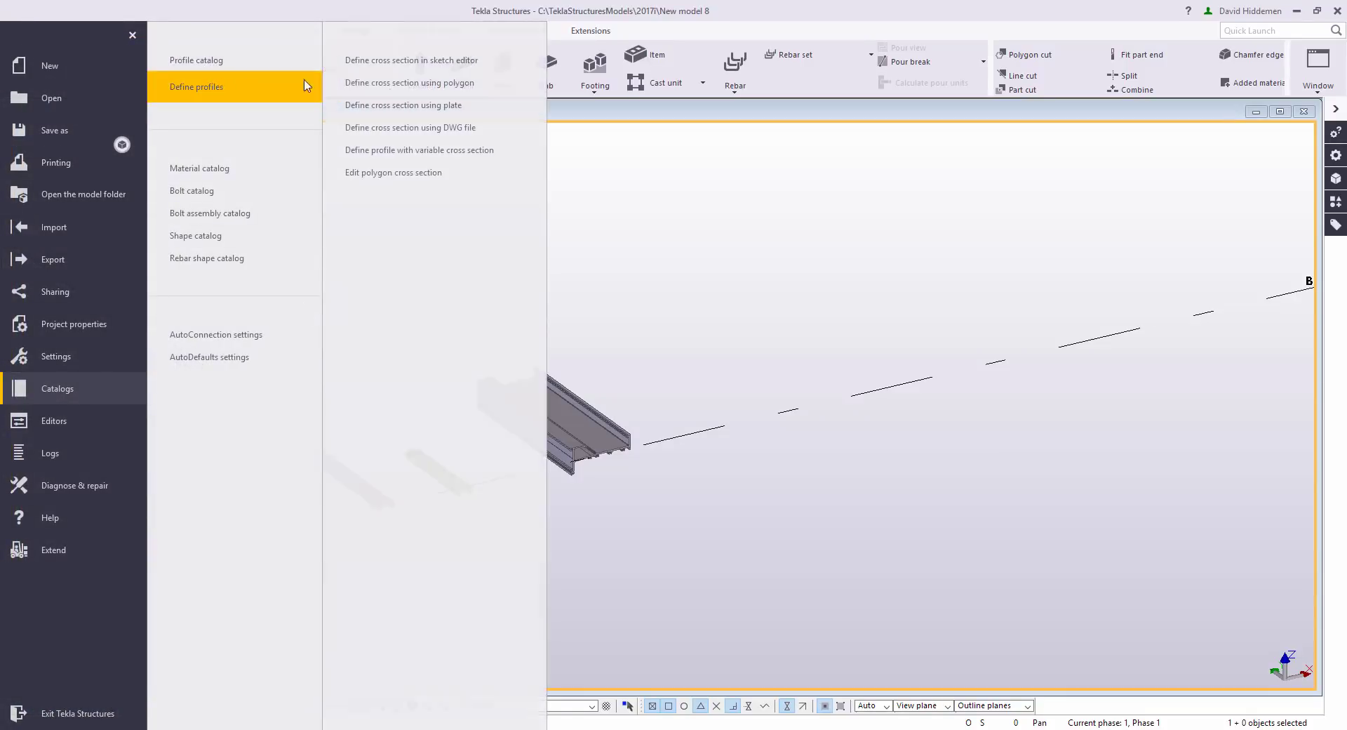
left_click(411, 127)
left_click(983, 223)
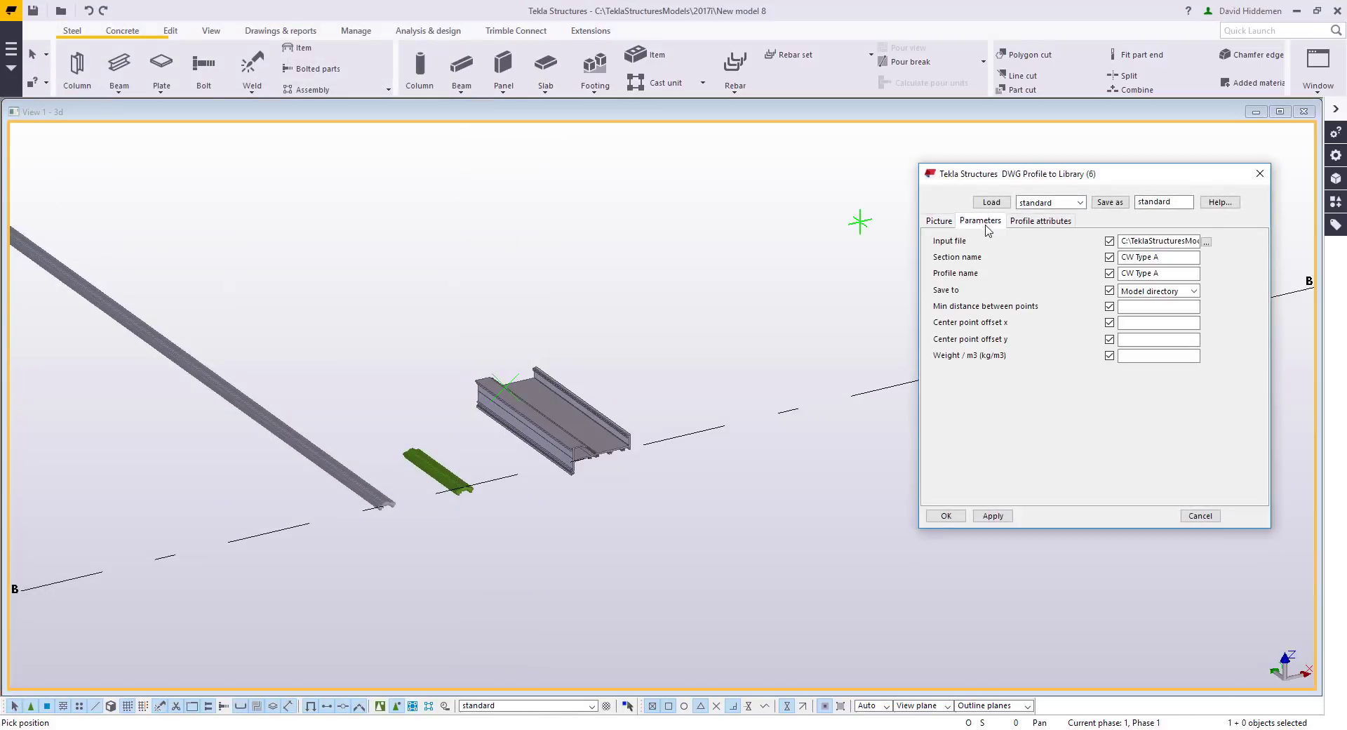
left_click(1206, 241)
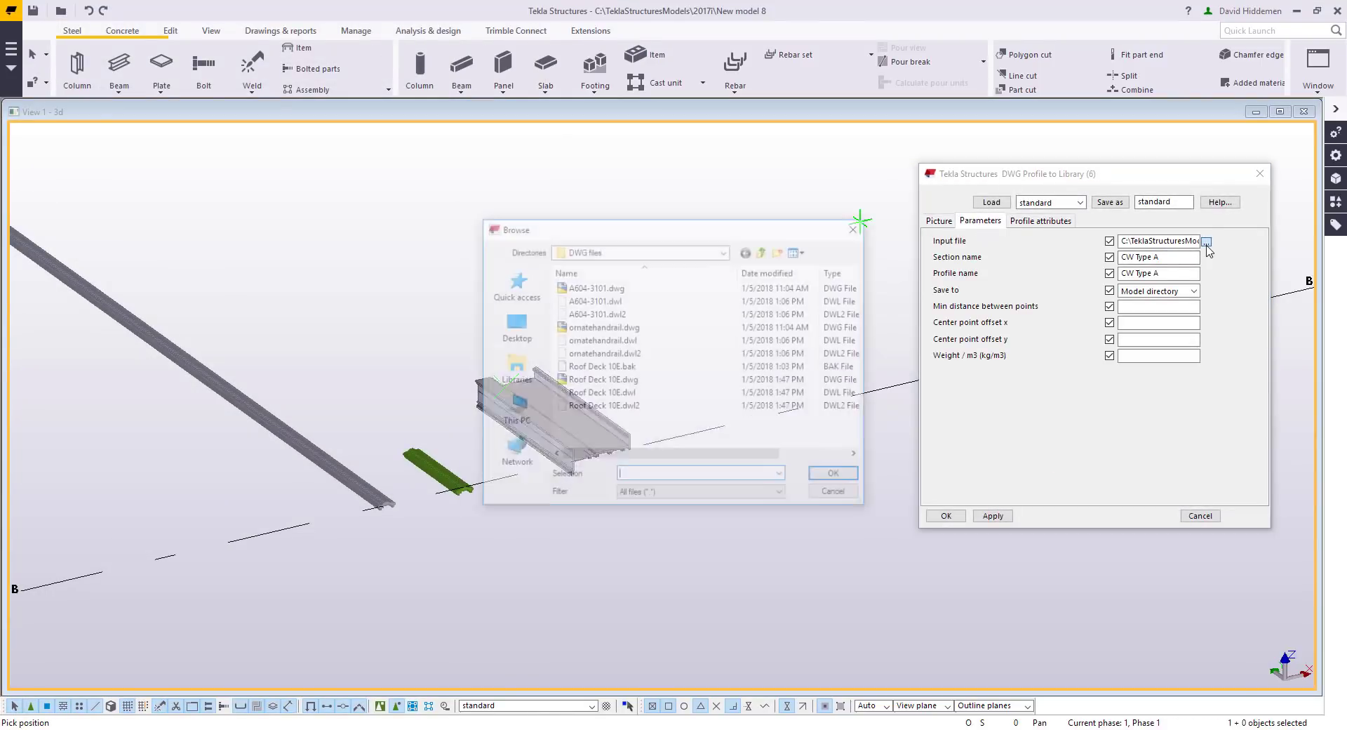
double_click(603, 380)
Set both the section and profile names to 'Decking Example'
key("shift+Tab")
key("shift+Tab")
key("shift+Tab")
key("shift+Tab")
key("shift+Tab")
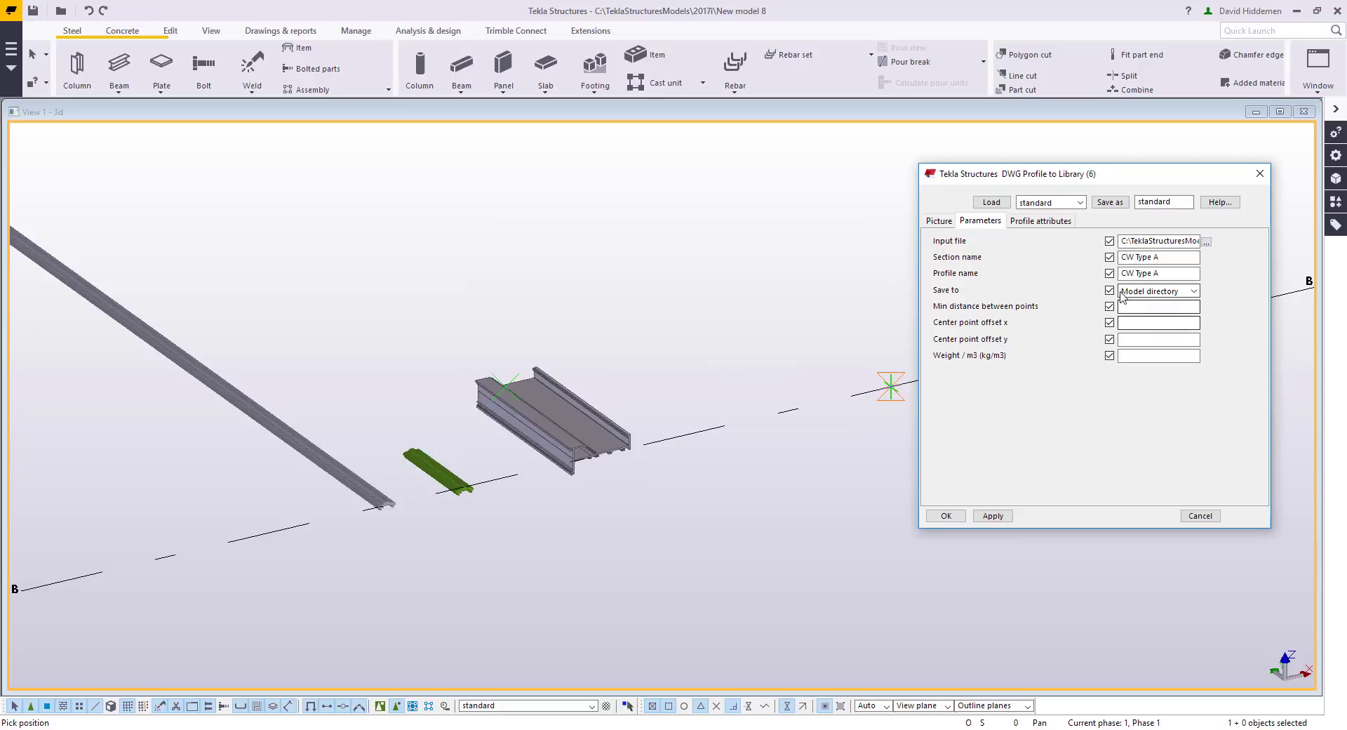
type("Decking Example")
key("Tab")
key("shift+Tab")
key("ctrl+c")
key("Tab")
key("ctrl+v")
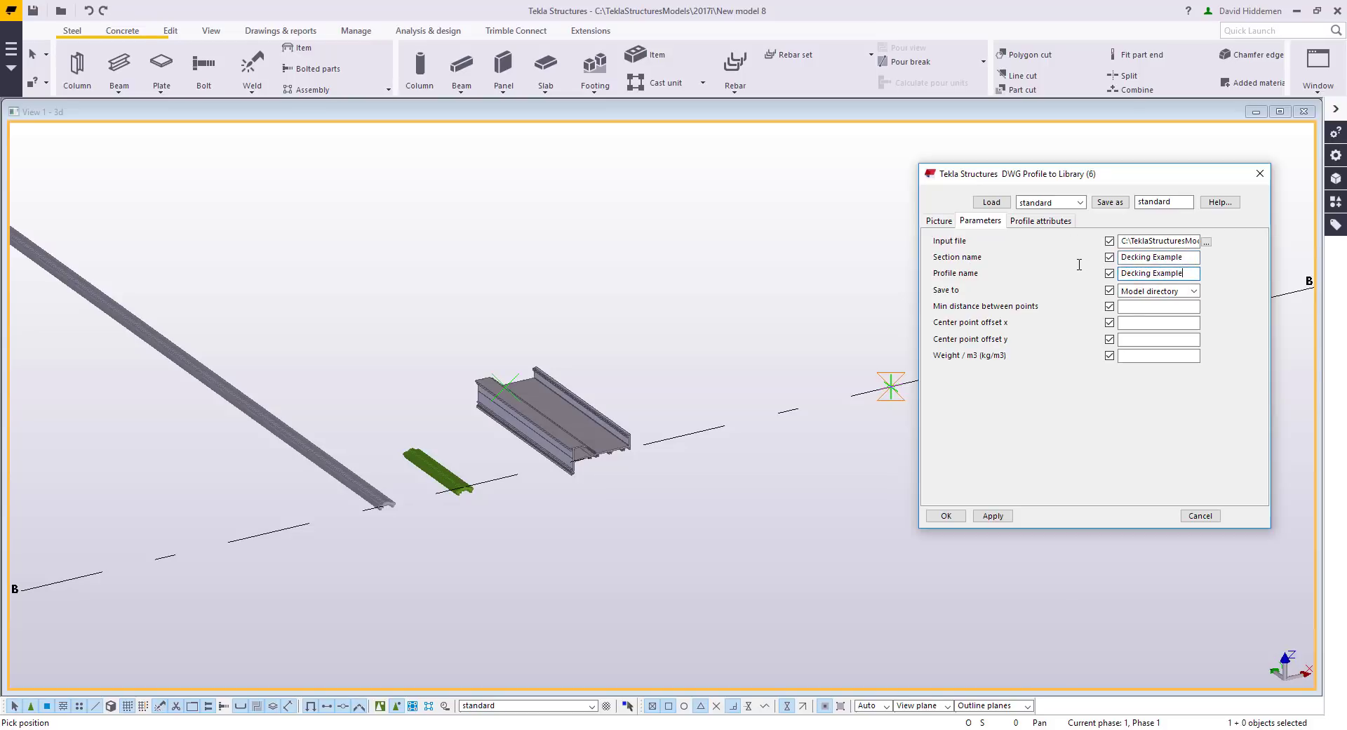
Apply the import settings and place the Decking Example beam between two points on the grid line
left_click(945, 515)
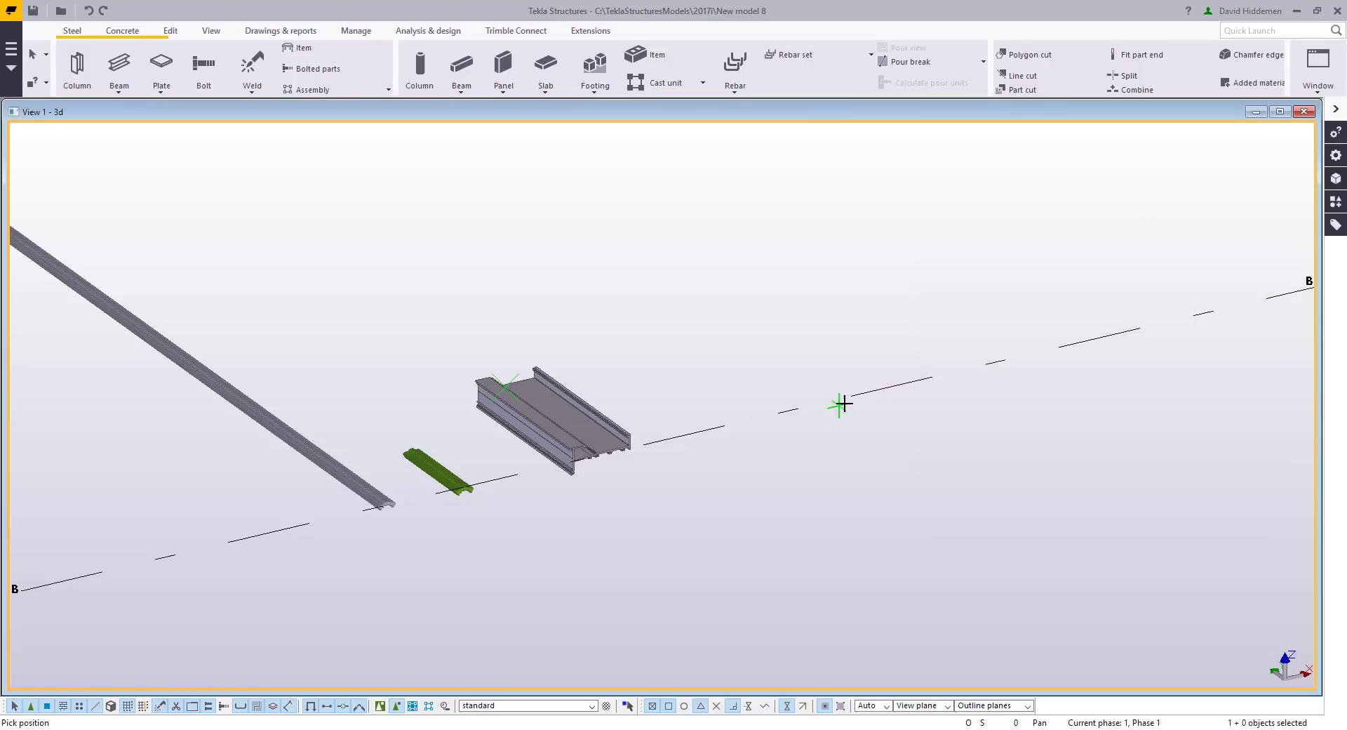
left_click(869, 392)
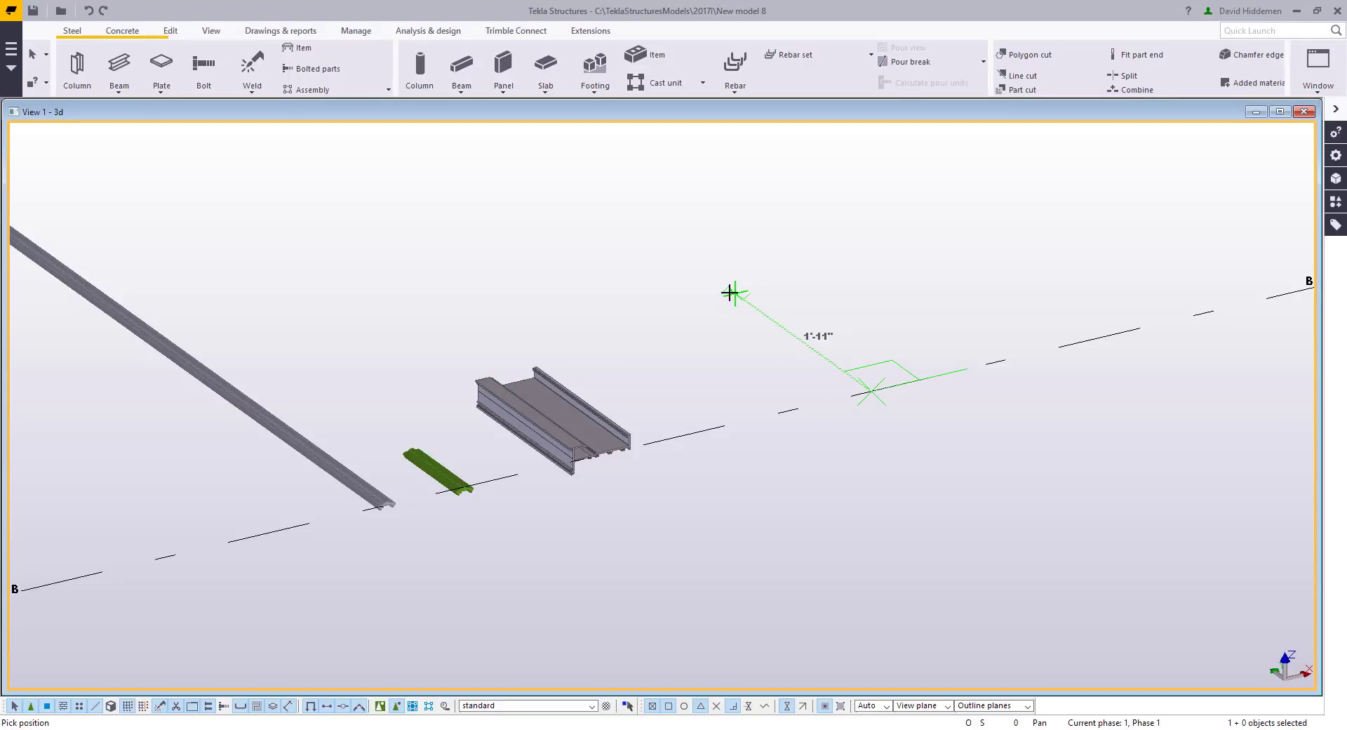
left_click(733, 291)
scroll(867, 466, "up", 2)
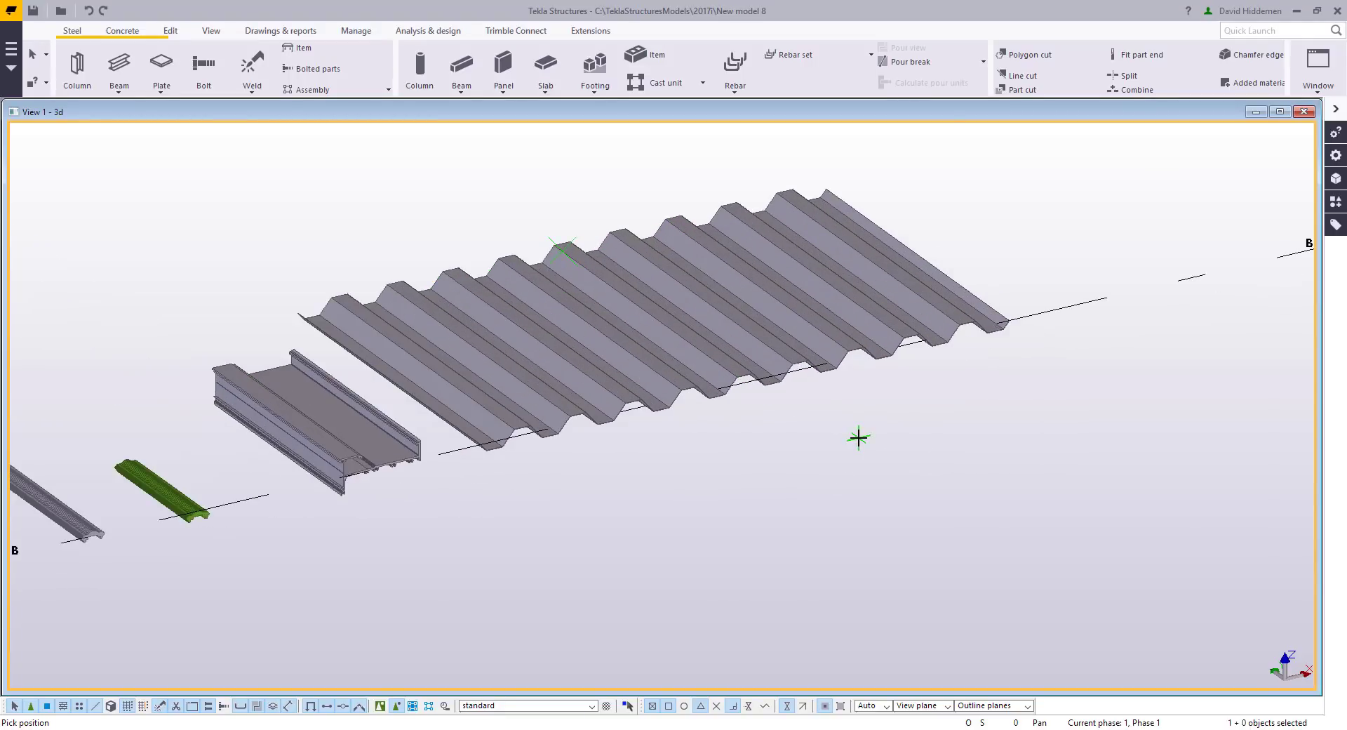